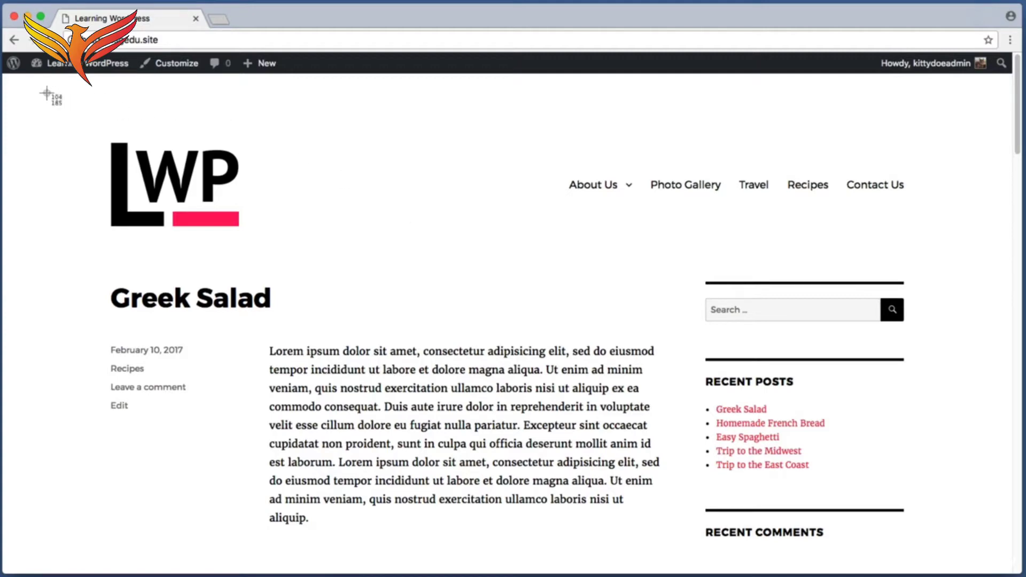
Step: Open the site's admin dashboard and start a new page titled "Welcome!"
{"action": "mouse_move", "coordinate": [121, 64]}
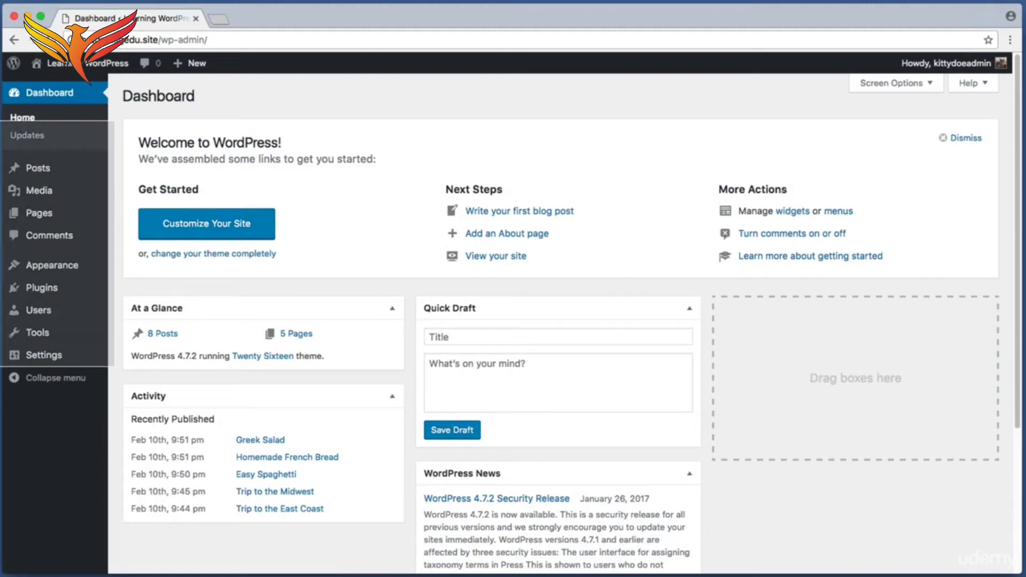
{"action": "mouse_move", "coordinate": [52, 226]}
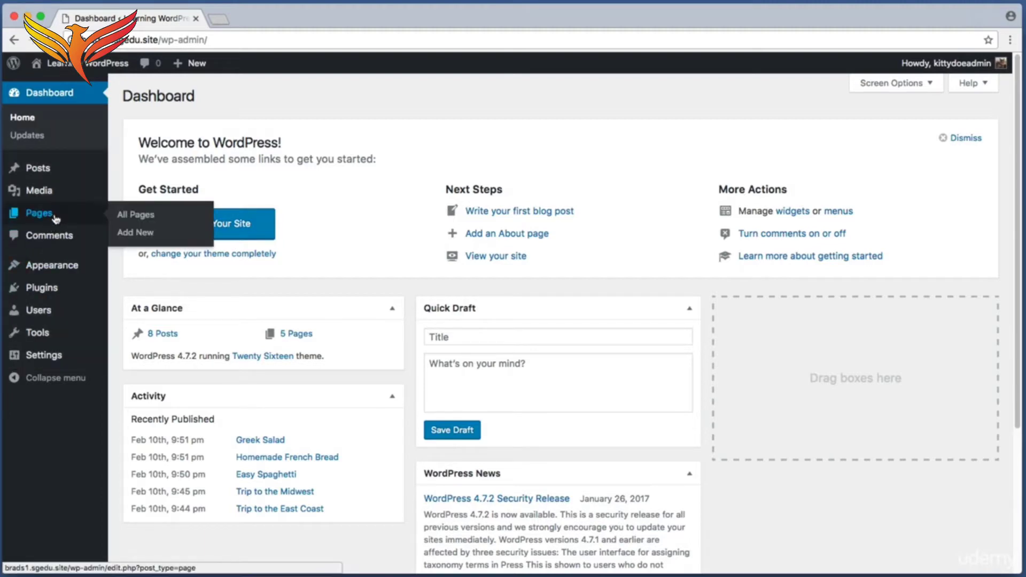
{"action": "left_click", "coordinate": [146, 234]}
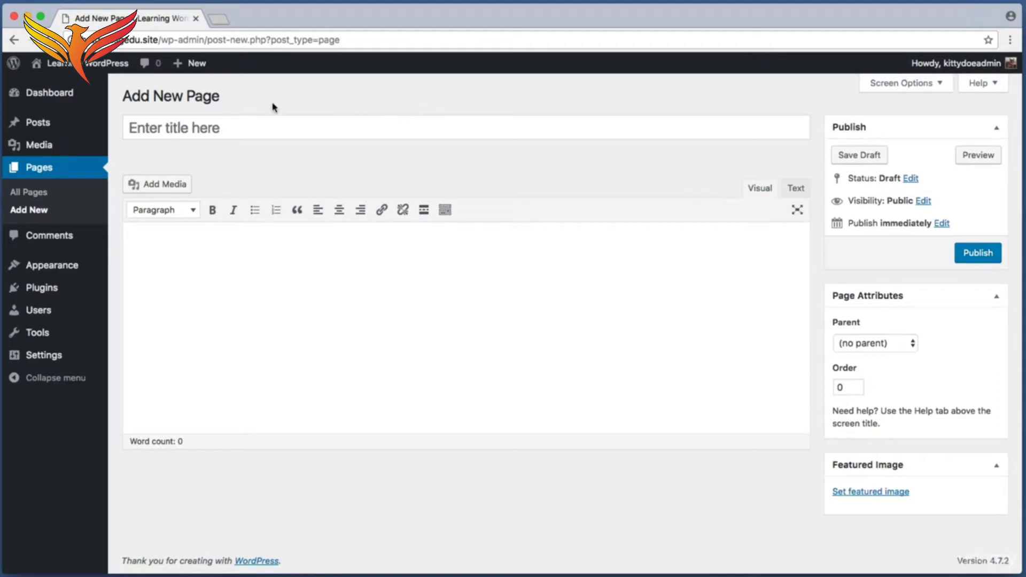
{"action": "left_click", "coordinate": [266, 127]}
{"action": "type", "text": "Welcome!"}
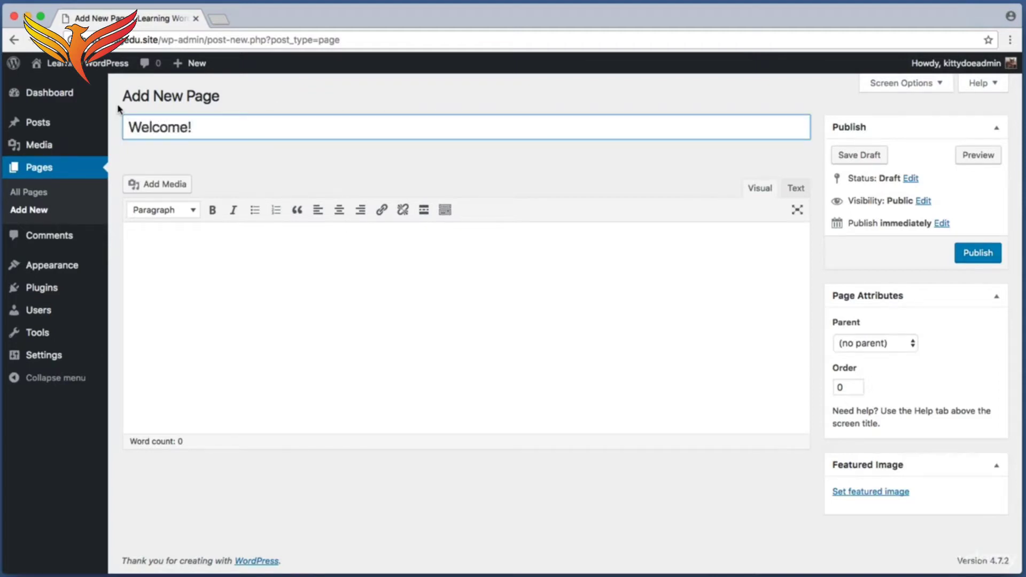
{"action": "key", "text": "super+shift+4"}
{"action": "left_click_drag", "start_coordinate": [118, 107], "coordinate": [222, 151]}
Step: Enter "This is temporary homepage placeholder content." as the body of the Welcome! page and publish it
{"action": "left_click", "coordinate": [222, 266]}
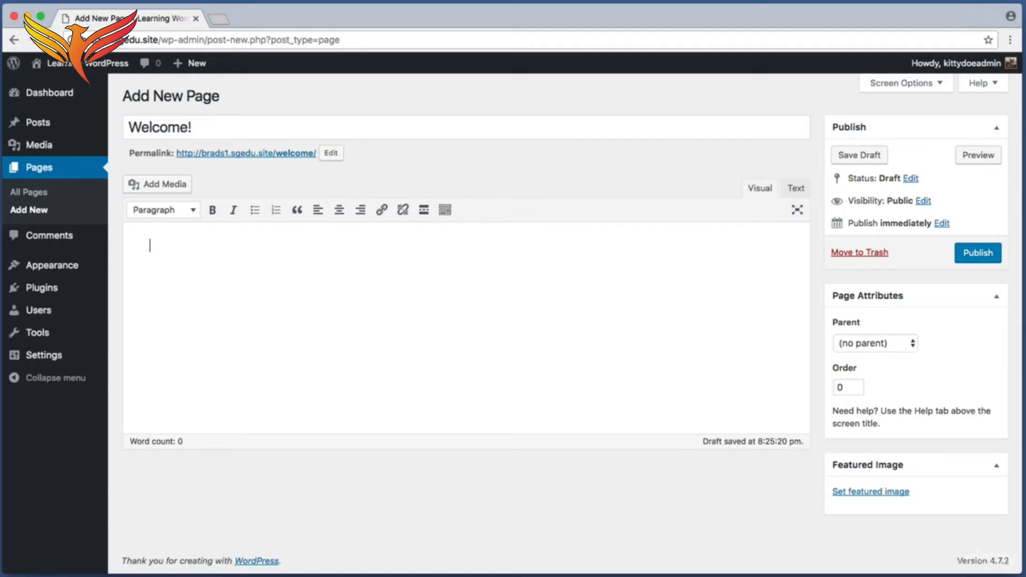
{"action": "type", "text": "This is temporary homep"}
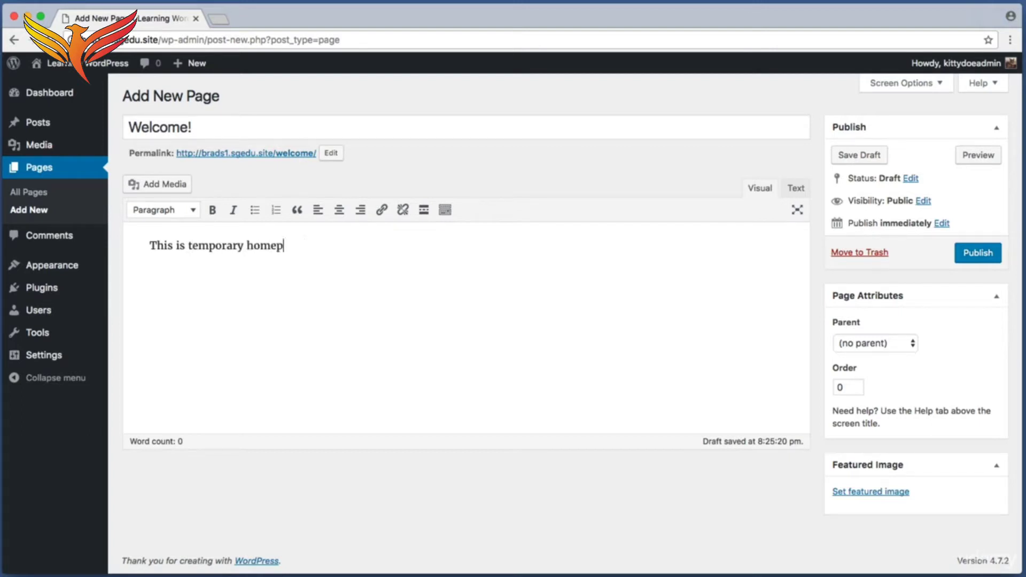
{"action": "type", "text": "age placeholder content."}
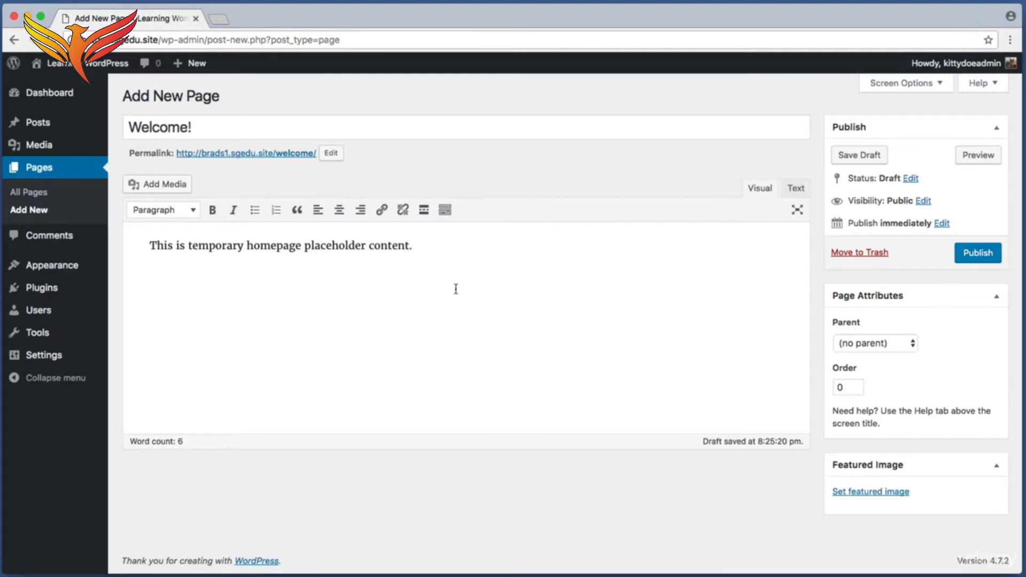
{"action": "key", "text": "shift+super+4"}
{"action": "left_click_drag", "start_coordinate": [932, 234], "coordinate": [1018, 280]}
{"action": "left_click", "coordinate": [982, 259]}
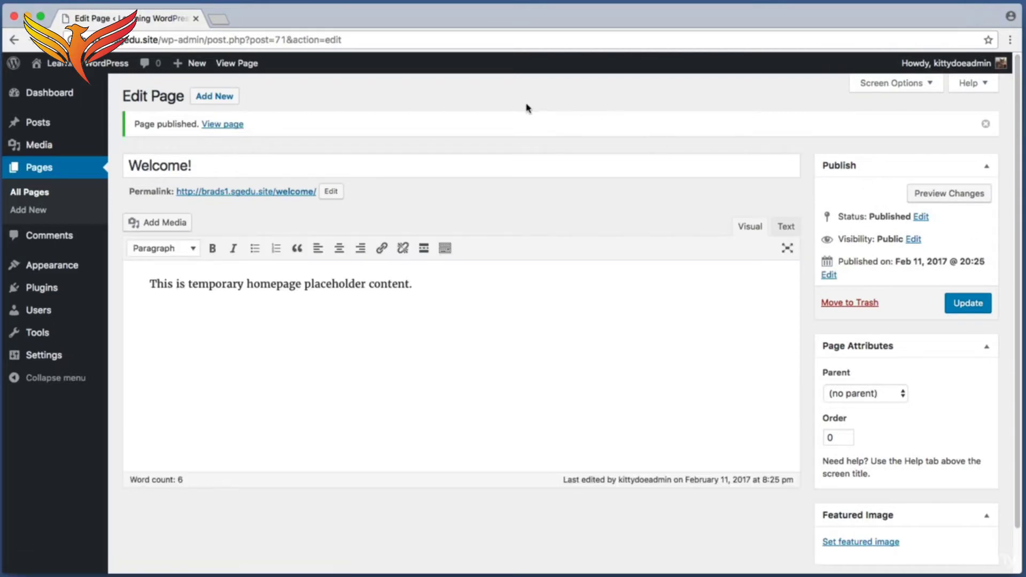
{"action": "key", "text": "shift+super+4"}
{"action": "left_click_drag", "start_coordinate": [181, 83], "coordinate": [255, 118]}
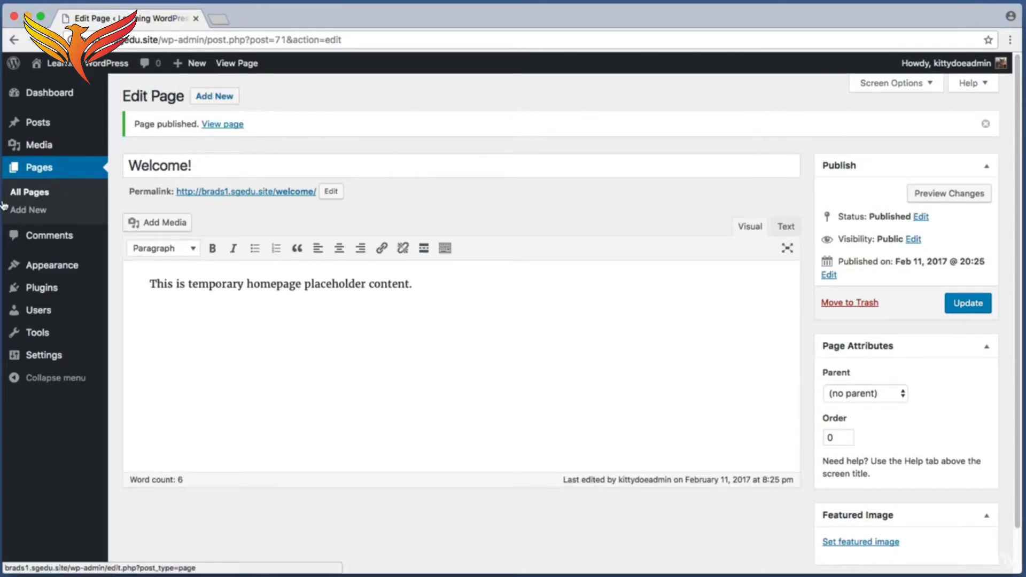
Step: Start another new page and title it "Blog"
{"action": "key", "text": "shift+super+4"}
{"action": "left_click_drag", "start_coordinate": [2, 201], "coordinate": [56, 219]}
{"action": "left_click", "coordinate": [29, 213]}
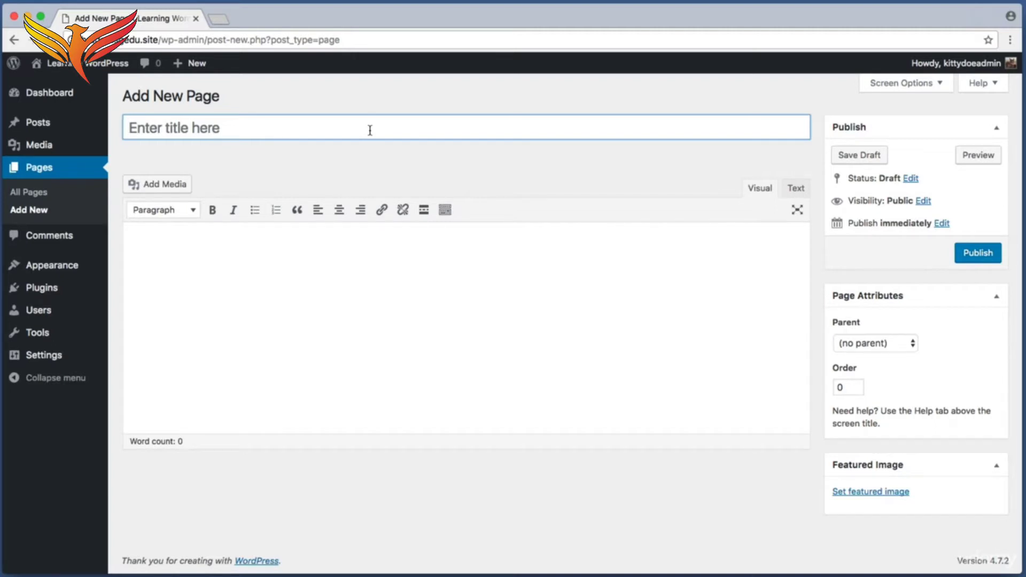
{"action": "type", "text": "Blog"}
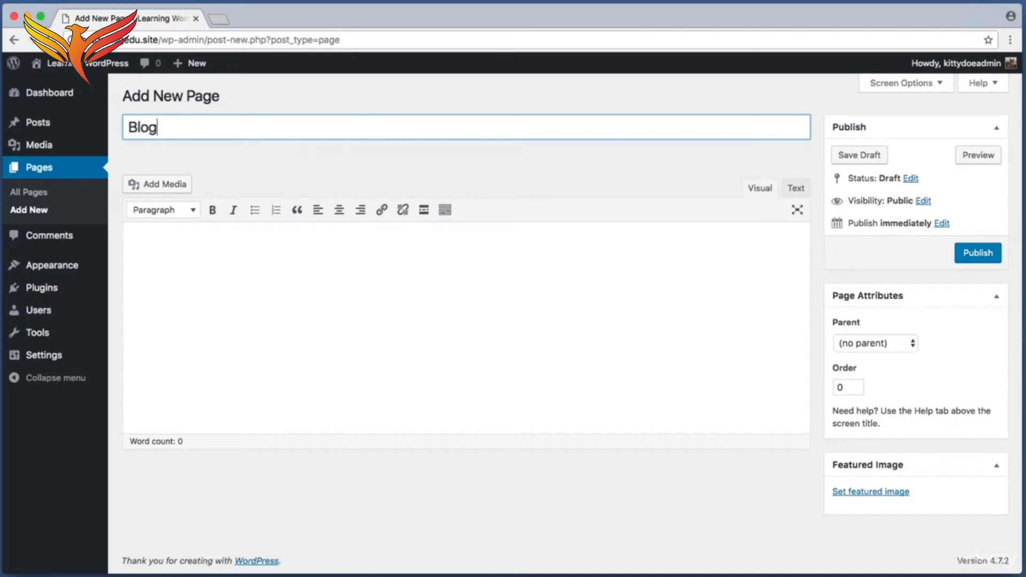
Step: Try "News" and "Journal" as alternative page titles and restore "Blog"
{"action": "key", "text": "super+a"}
{"action": "type", "text": "News"}
{"action": "key", "text": "super+a"}
{"action": "type", "text": "Journal"}
{"action": "key", "text": "super+a"}
{"action": "key", "text": "BackSpace"}
{"action": "type", "text": "Blog"}
Step: Leave the body of the Blog page empty and publish the page
{"action": "left_click", "coordinate": [278, 268]}
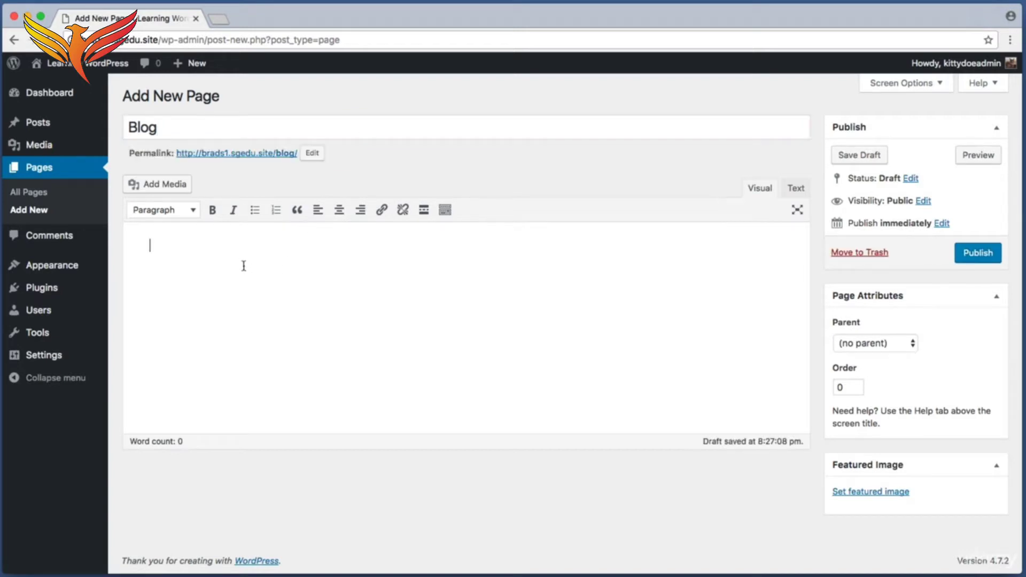
{"action": "key", "text": "super+shift+4"}
{"action": "left_click_drag", "start_coordinate": [126, 219], "coordinate": [607, 429]}
{"action": "key", "text": "super+shift+4"}
{"action": "left_click_drag", "start_coordinate": [941, 236], "coordinate": [1016, 275]}
{"action": "left_click", "coordinate": [988, 253]}
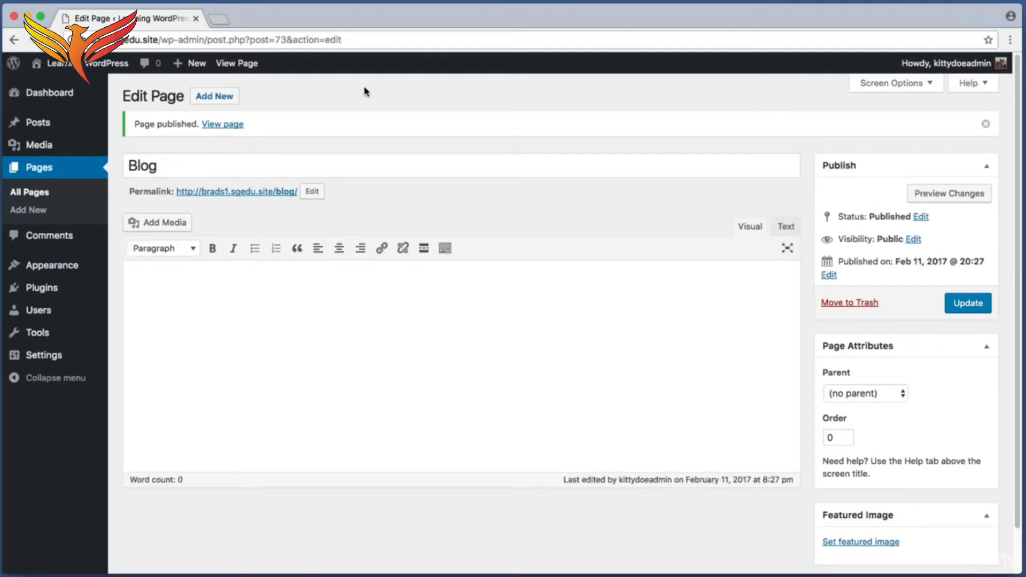
Step: Open the Reading settings and set the front page to display a static page instead of the latest posts
{"action": "key", "text": "super+shift+4"}
{"action": "left_click_drag", "start_coordinate": [116, 84], "coordinate": [2, 425]}
{"action": "mouse_move", "coordinate": [41, 355]}
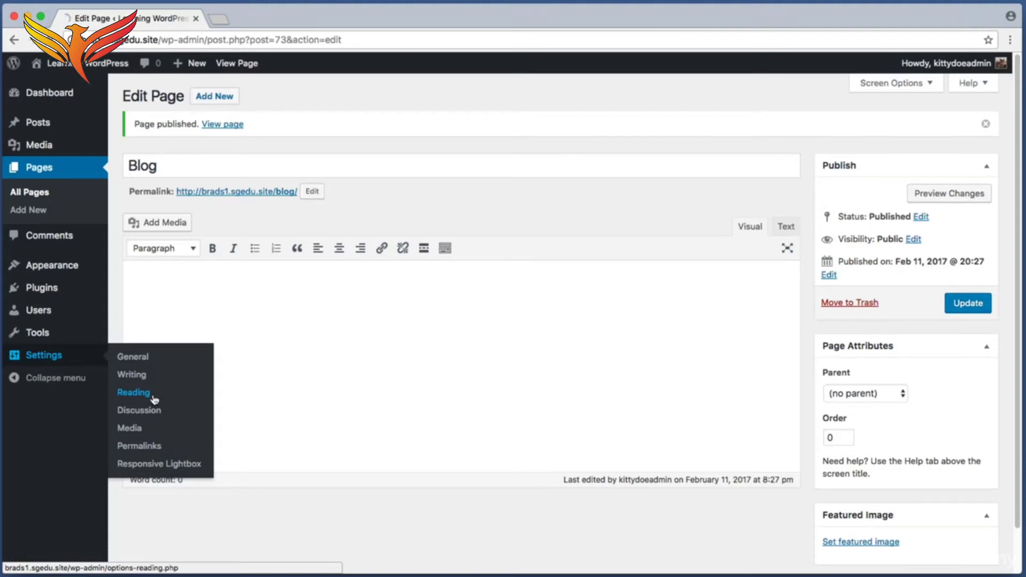
{"action": "left_click", "coordinate": [154, 399]}
{"action": "key", "text": "super+shift+4"}
{"action": "left_click_drag", "start_coordinate": [116, 121], "coordinate": [366, 142]}
{"action": "key", "text": "Escape"}
{"action": "key", "text": "super+shift+4"}
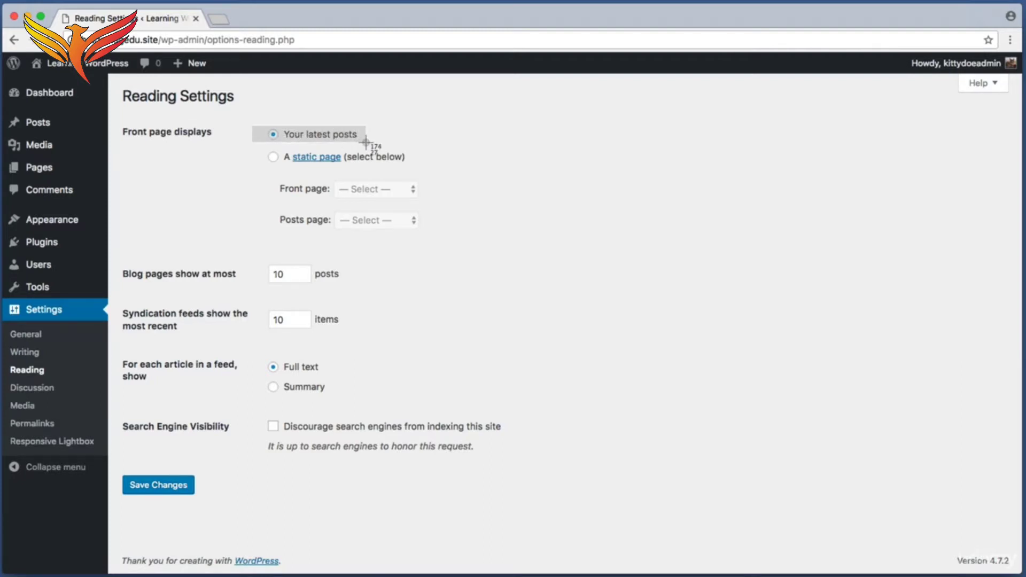
{"action": "left_click_drag", "start_coordinate": [366, 143], "coordinate": [367, 145]}
{"action": "key", "text": "super+shift+4"}
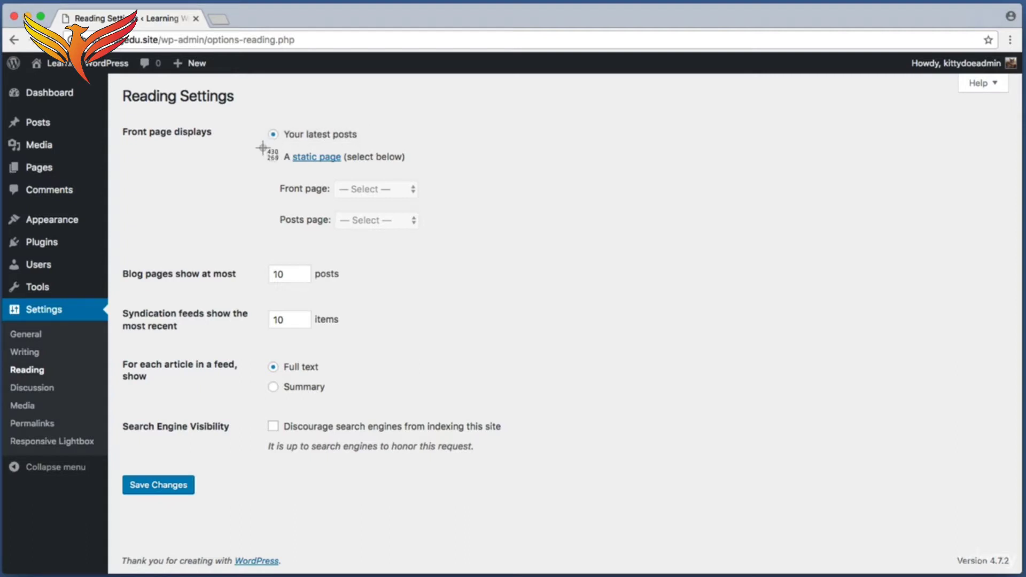
{"action": "left_click_drag", "start_coordinate": [260, 151], "coordinate": [415, 165]}
{"action": "left_click", "coordinate": [274, 159]}
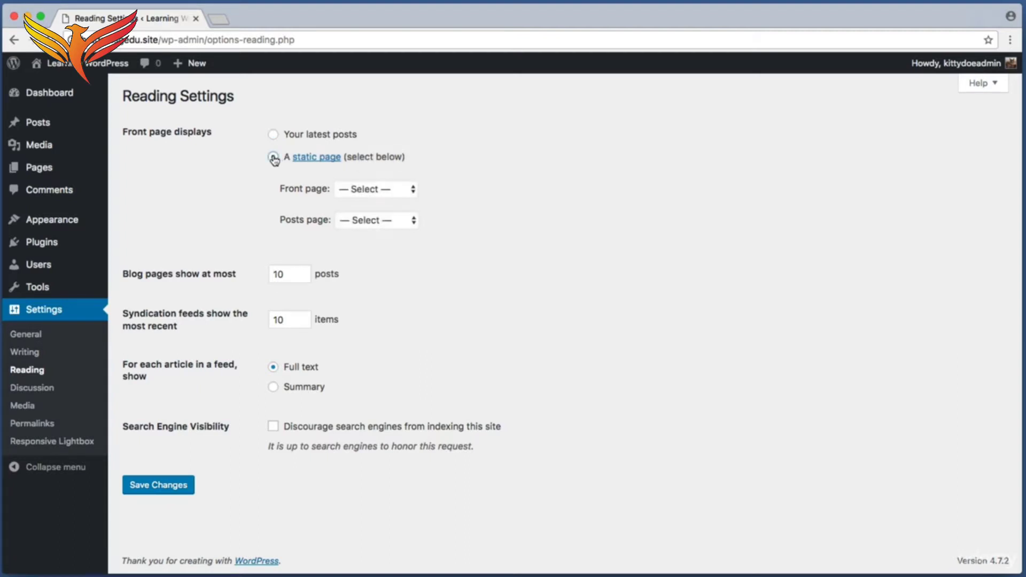
Step: Choose the Welcome! page as the site's static front page
{"action": "key", "text": "super+shift+4"}
{"action": "left_click_drag", "start_coordinate": [269, 170], "coordinate": [448, 242]}
{"action": "key", "text": "super+shift+4"}
{"action": "left_click_drag", "start_coordinate": [276, 178], "coordinate": [449, 213]}
{"action": "left_click", "coordinate": [386, 193]}
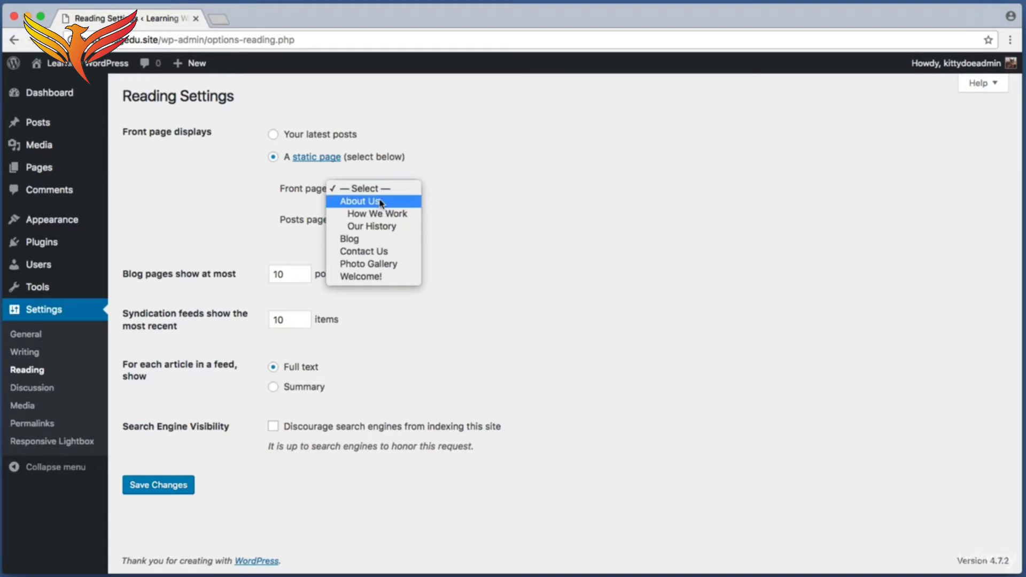
{"action": "left_click", "coordinate": [400, 282]}
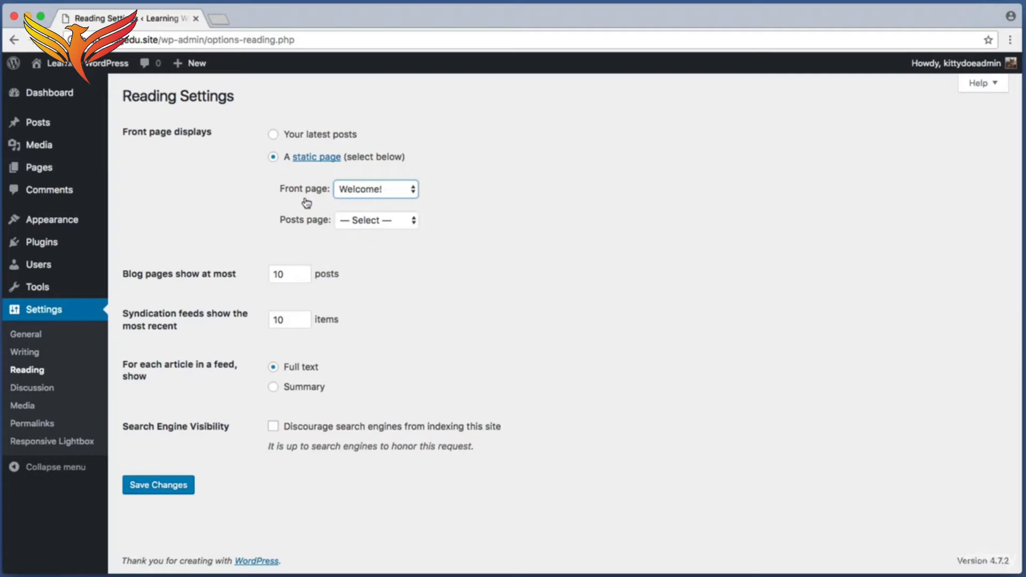
Step: Choose the Blog page as the posts page and save the Reading settings
{"action": "key", "text": "super+shift+4"}
{"action": "left_click_drag", "start_coordinate": [274, 207], "coordinate": [429, 236]}
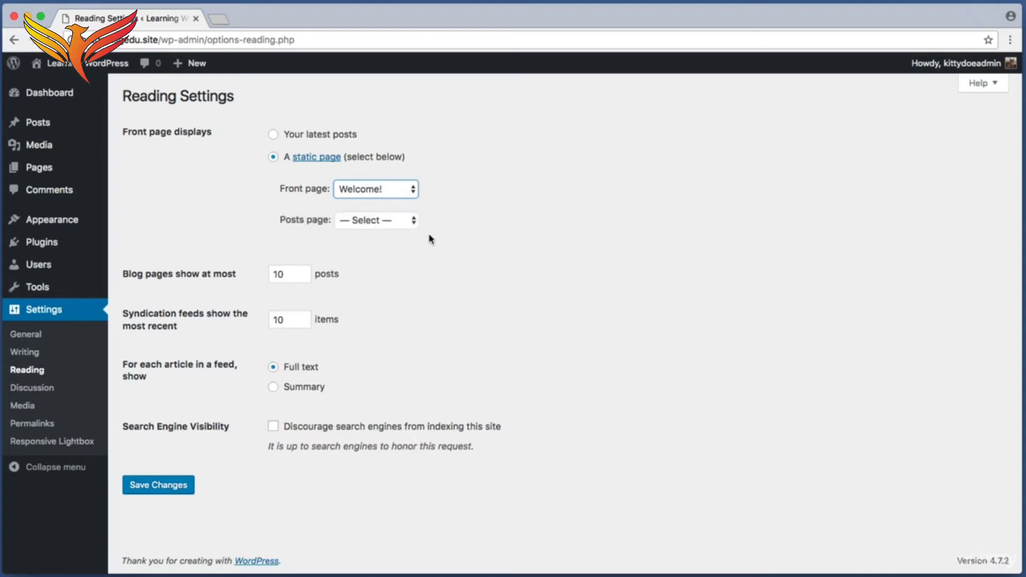
{"action": "left_click", "coordinate": [404, 220]}
{"action": "left_click", "coordinate": [405, 221]}
{"action": "left_click", "coordinate": [405, 220]}
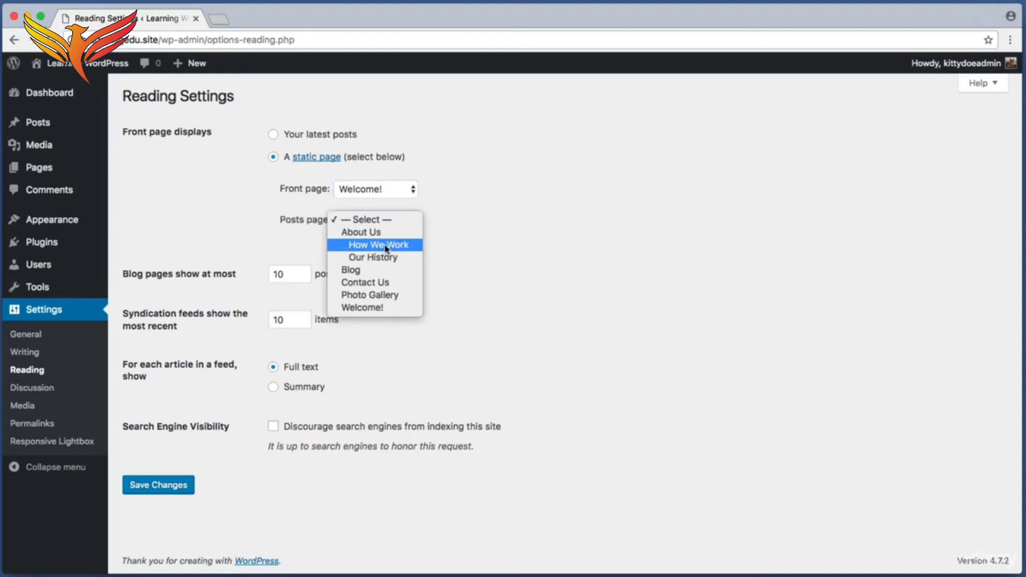
{"action": "left_click", "coordinate": [357, 271]}
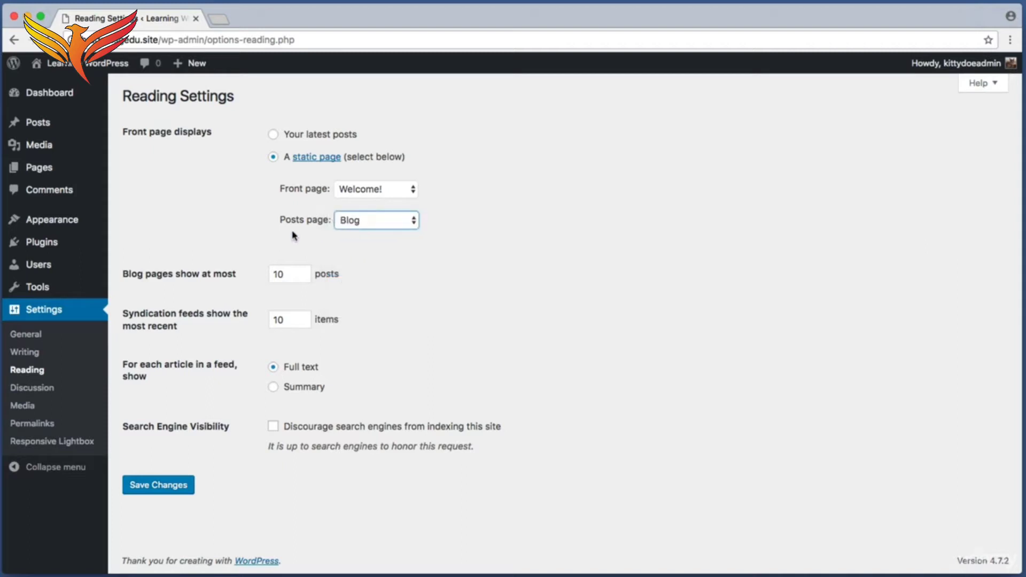
{"action": "key", "text": "super+shift+4"}
{"action": "left_click_drag", "start_coordinate": [115, 462], "coordinate": [219, 508]}
{"action": "left_click", "coordinate": [166, 491]}
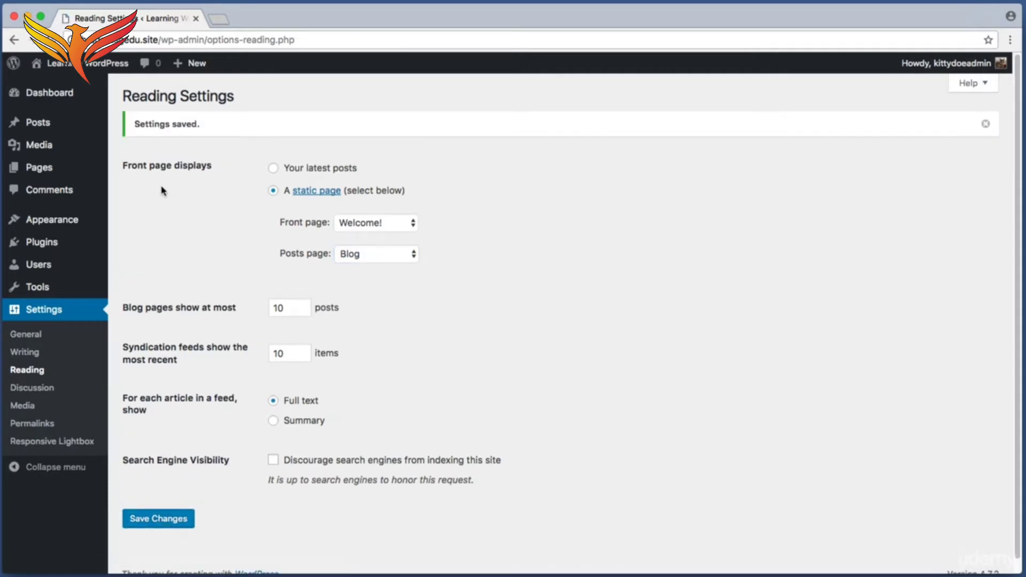
Step: View the live site and examine the homepage content and its navigation menu
{"action": "left_click", "coordinate": [97, 67]}
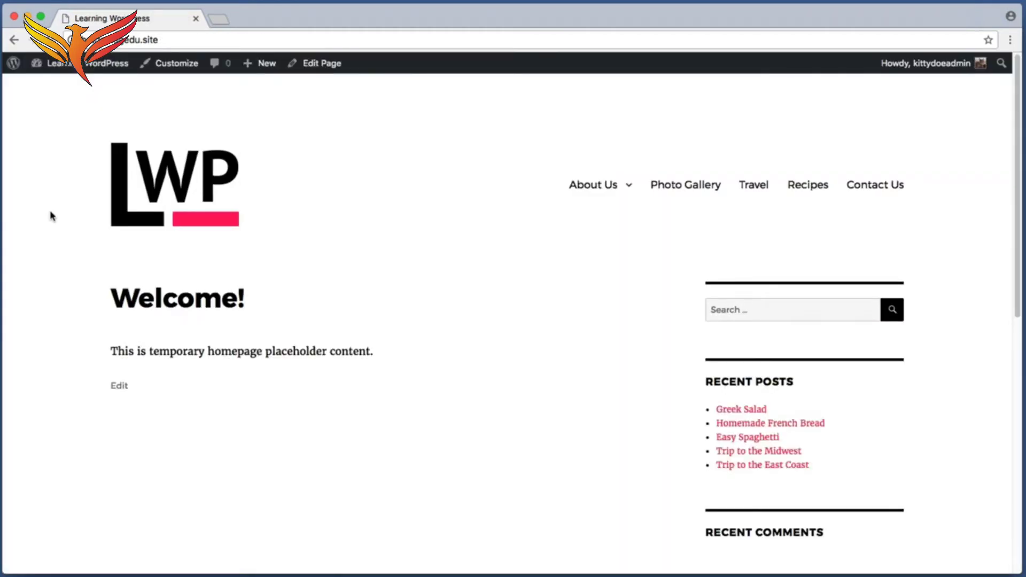
{"action": "key", "text": "super+shift+4"}
{"action": "left_click_drag", "start_coordinate": [133, 283], "coordinate": [401, 365]}
{"action": "key", "text": "super+shift+4"}
{"action": "left_click_drag", "start_coordinate": [478, 171], "coordinate": [555, 193]}
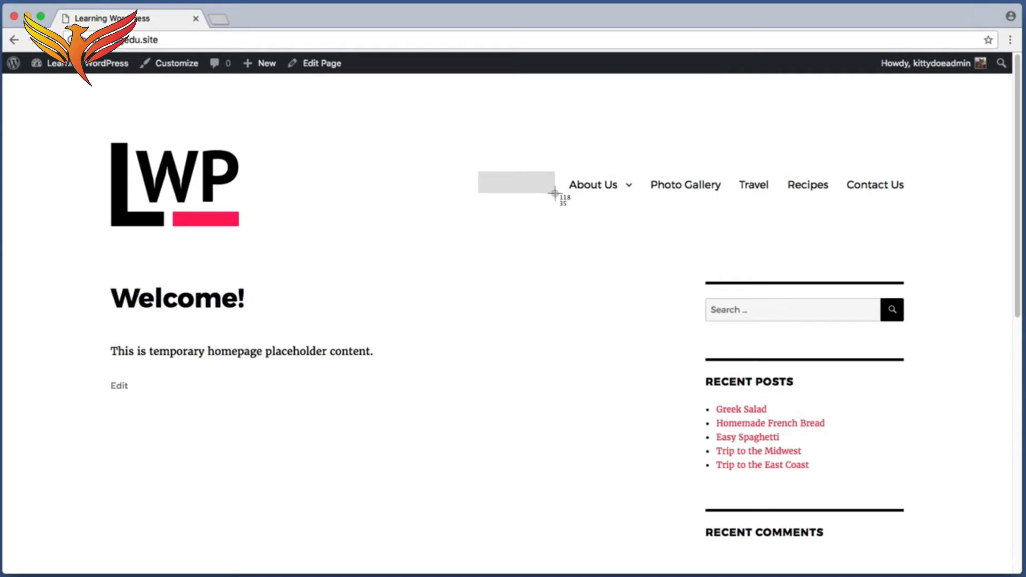
{"action": "mouse_move", "coordinate": [932, 193]}
{"action": "left_mouse_down"}
{"action": "mouse_move", "coordinate": [939, 202]}
{"action": "mouse_move", "coordinate": [925, 201]}
{"action": "left_mouse_up"}
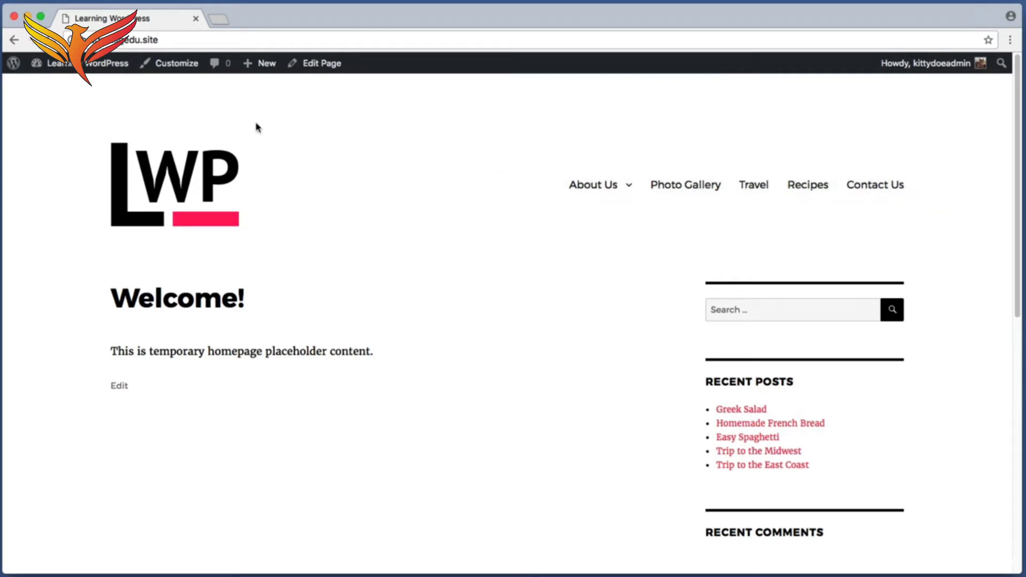
Step: Return to the admin dashboard, open the menu editor and add the Blog page to Main Menu
{"action": "left_click", "coordinate": [110, 65]}
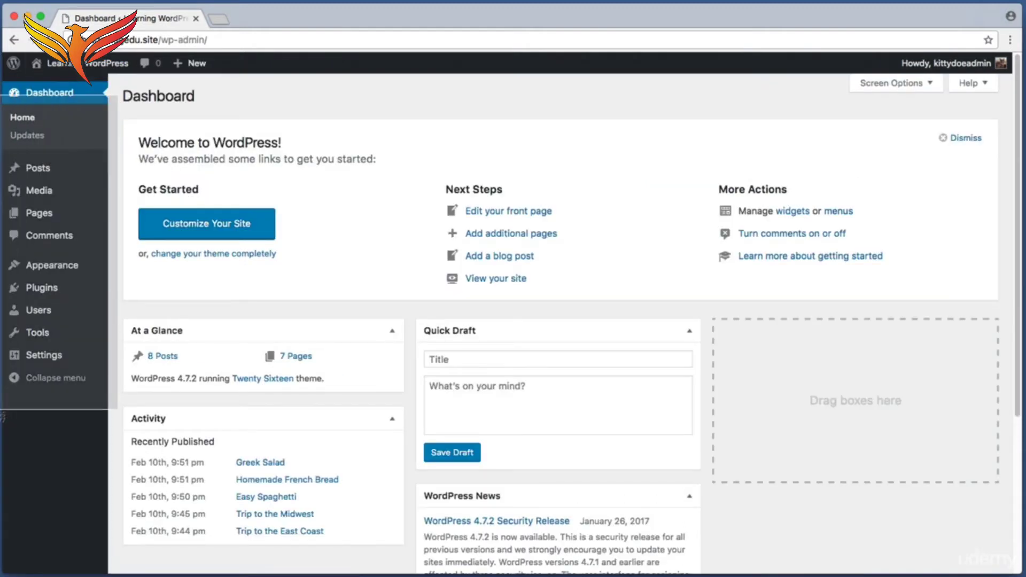
{"action": "mouse_move", "coordinate": [70, 267]}
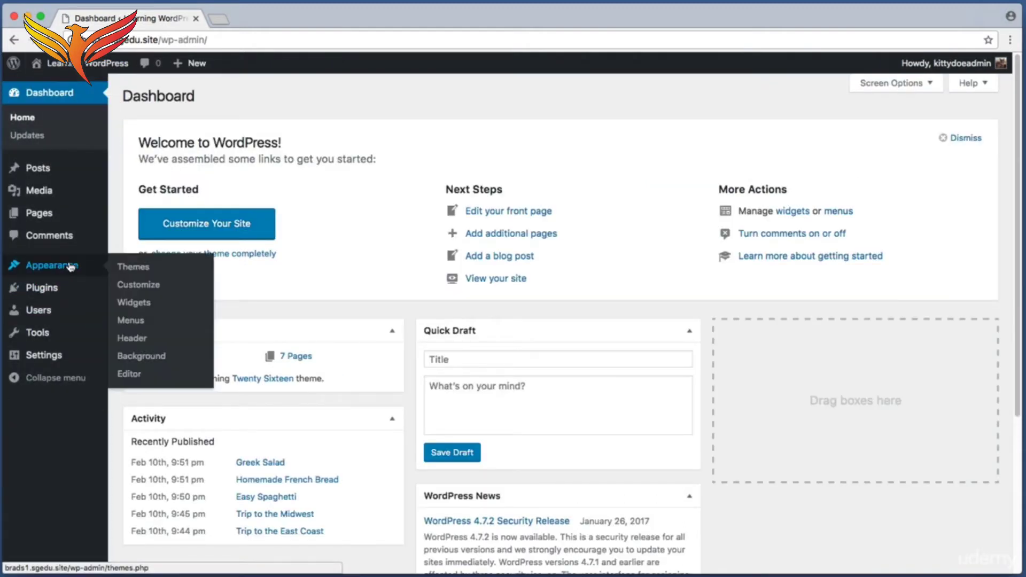
{"action": "left_click", "coordinate": [152, 326]}
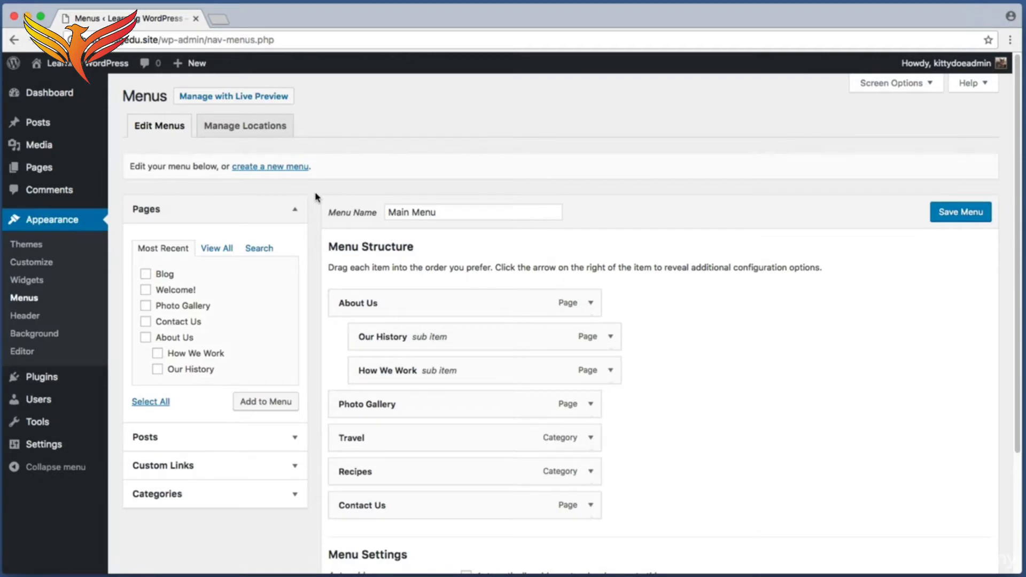
{"action": "key", "text": "super+shift+4"}
{"action": "left_click_drag", "start_coordinate": [315, 191], "coordinate": [123, 397]}
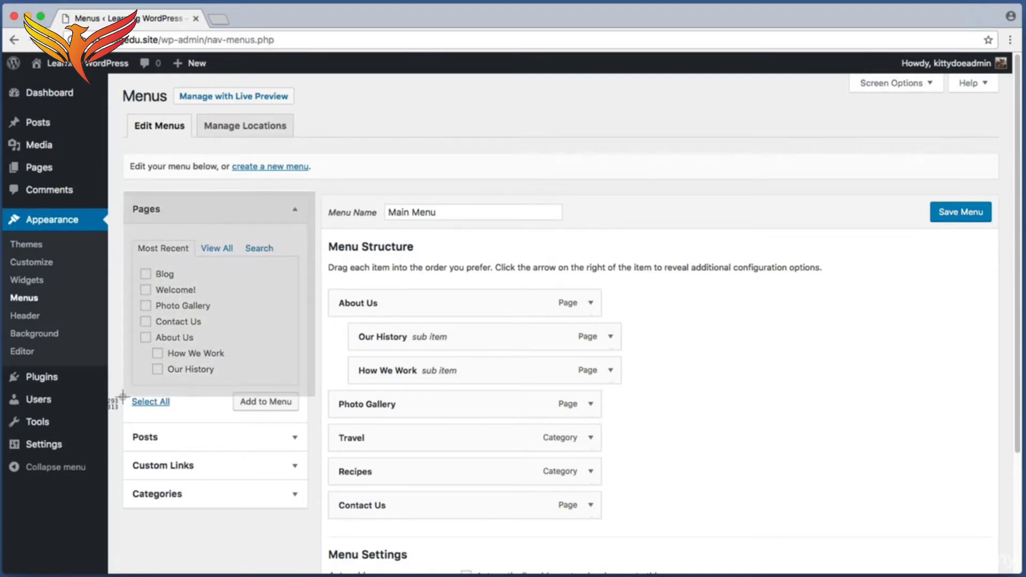
{"action": "key", "text": "Escape"}
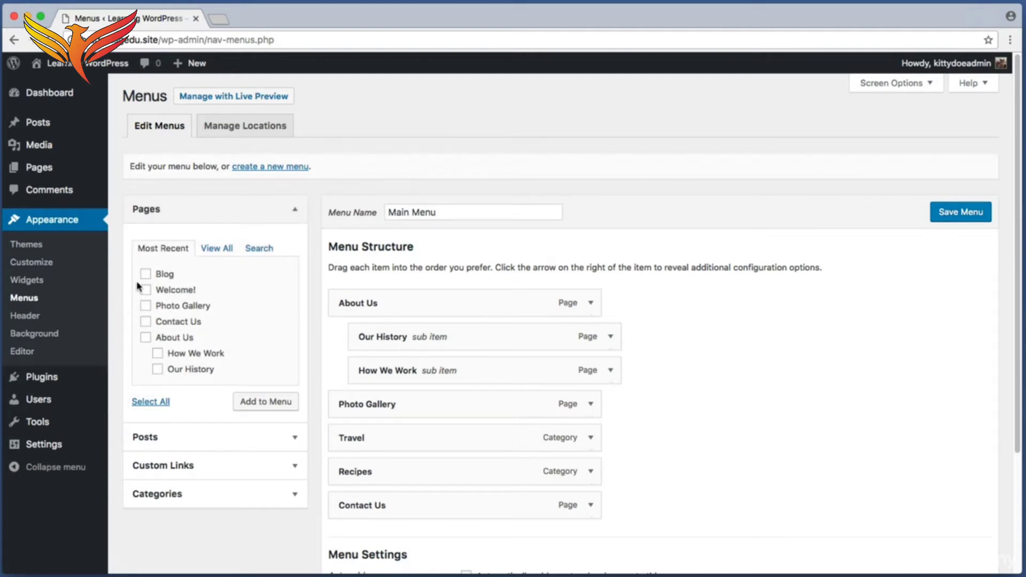
{"action": "key", "text": "super+shift+4"}
{"action": "left_click_drag", "start_coordinate": [139, 263], "coordinate": [205, 293]}
{"action": "key", "text": "super+shift+4"}
{"action": "left_click_drag", "start_coordinate": [233, 391], "coordinate": [304, 417]}
{"action": "left_click", "coordinate": [282, 405]}
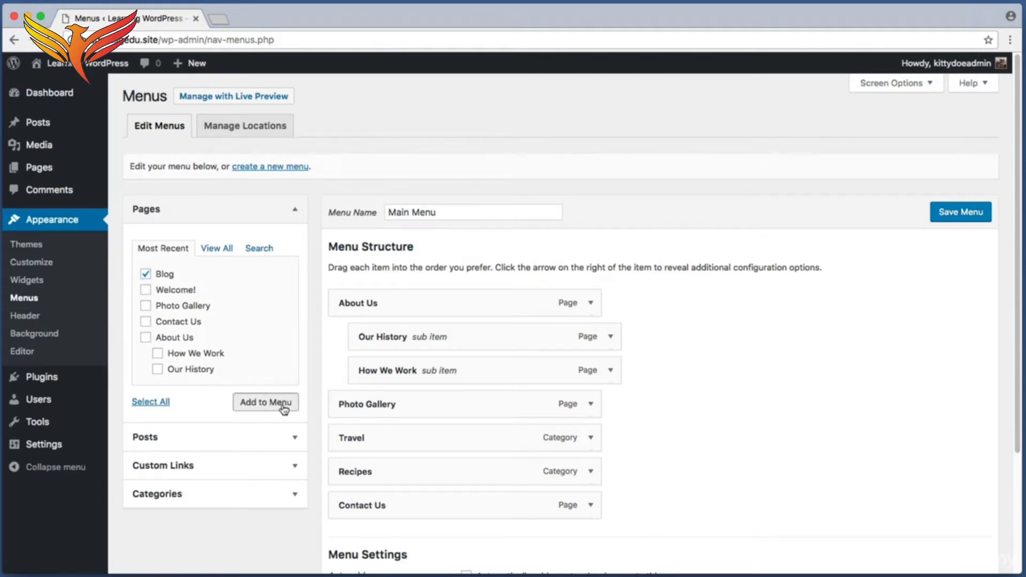
Step: Move the Blog item above About Us as the first entry of Main Menu and save the menu
{"action": "key", "text": "super+shift+4"}
{"action": "left_click_drag", "start_coordinate": [312, 518], "coordinate": [638, 564]}
{"action": "left_click_drag", "start_coordinate": [429, 544], "coordinate": [430, 303]}
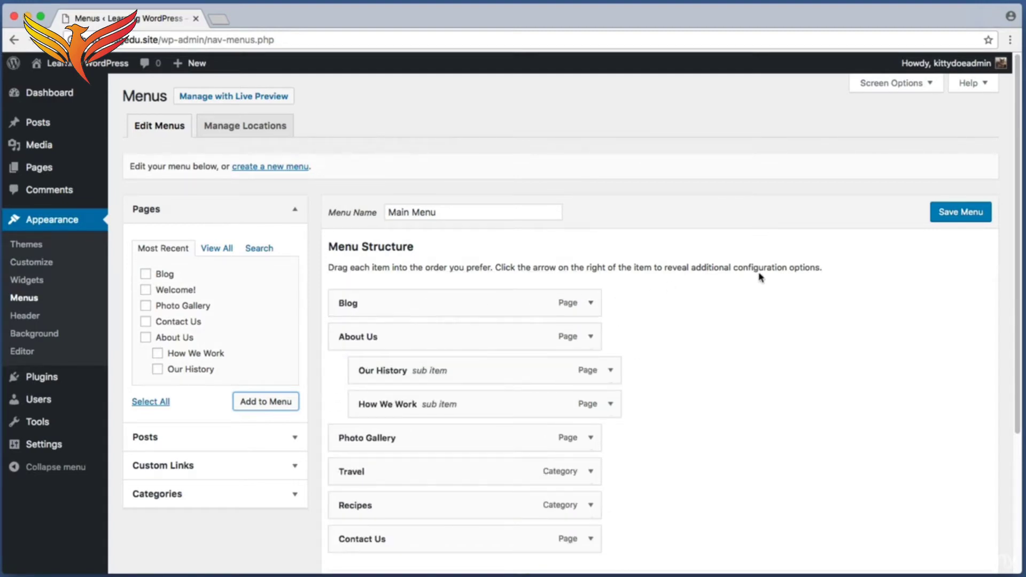
{"action": "left_click", "coordinate": [979, 218]}
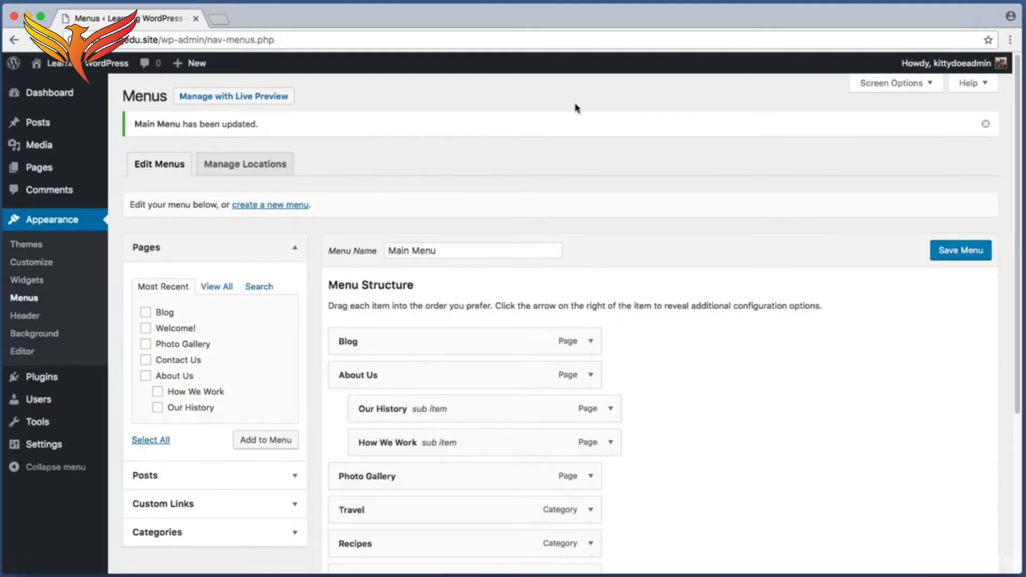
Step: View the live site, open the Blog page from its navigation menu and examine the listed posts
{"action": "left_click", "coordinate": [107, 63]}
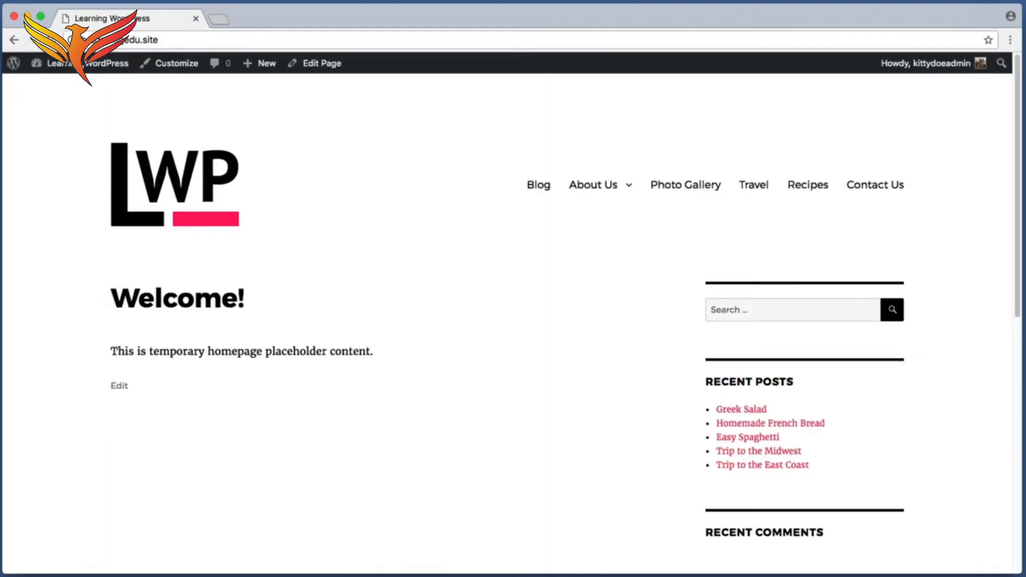
{"action": "key", "text": "super+shift+4"}
{"action": "left_click_drag", "start_coordinate": [89, 277], "coordinate": [403, 376]}
{"action": "key", "text": "super+shift+4"}
{"action": "left_click_drag", "start_coordinate": [505, 176], "coordinate": [562, 201]}
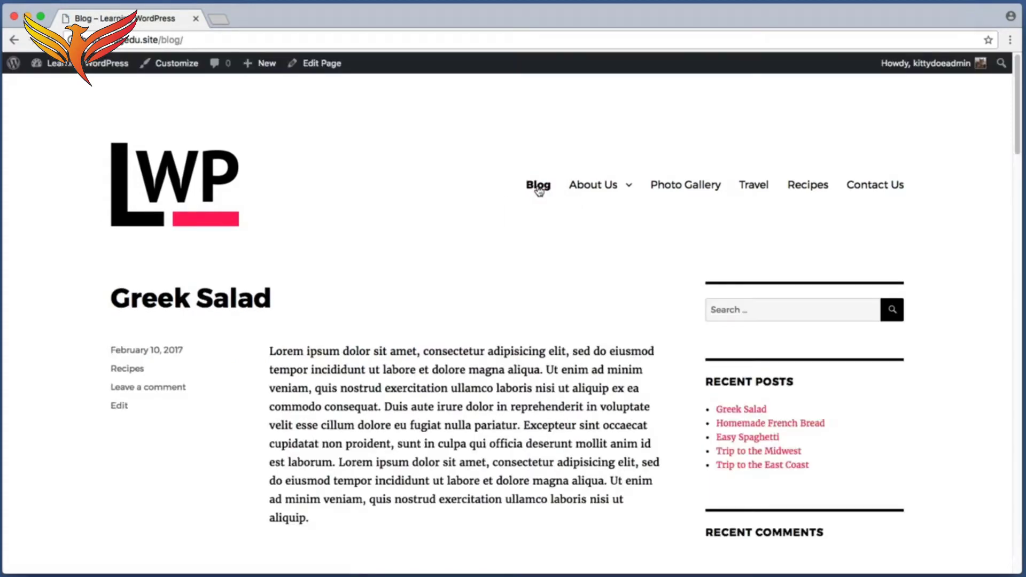
{"action": "scroll", "coordinate": [69, 259], "scroll_direction": "down", "scroll_amount": 12}
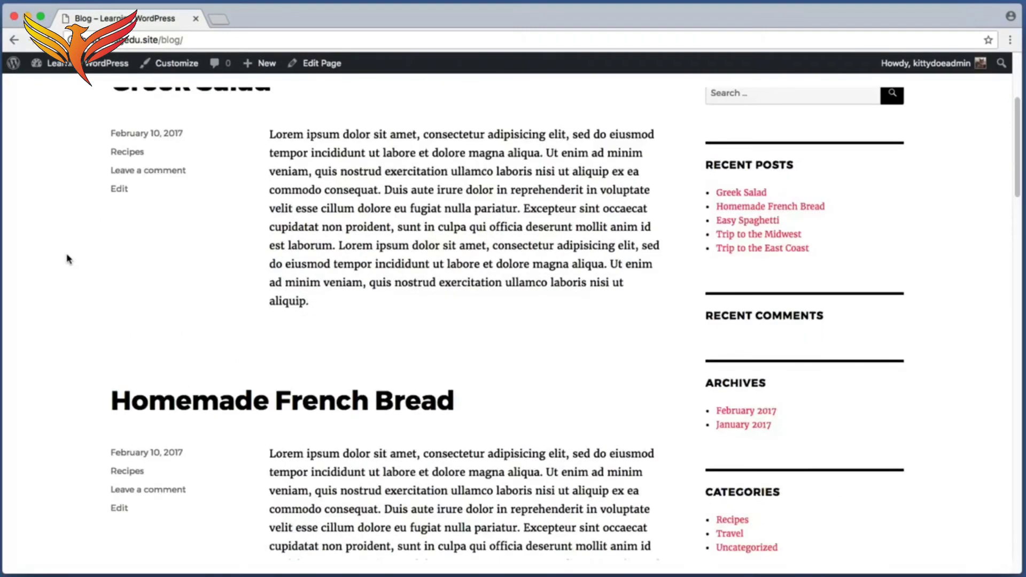
{"action": "scroll", "coordinate": [68, 260], "scroll_direction": "down", "scroll_amount": 3}
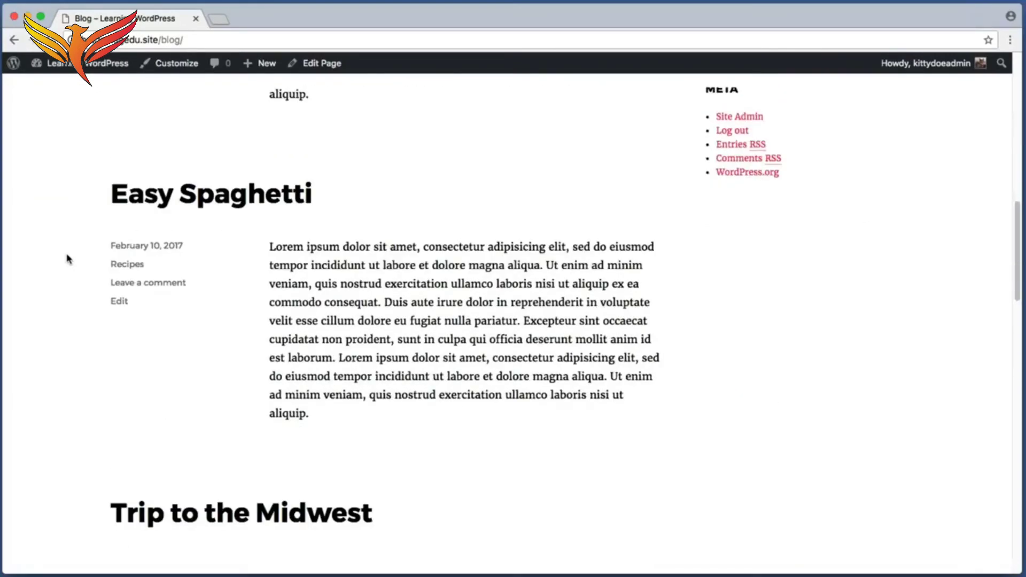
{"action": "scroll", "coordinate": [69, 259], "scroll_direction": "down", "scroll_amount": 10}
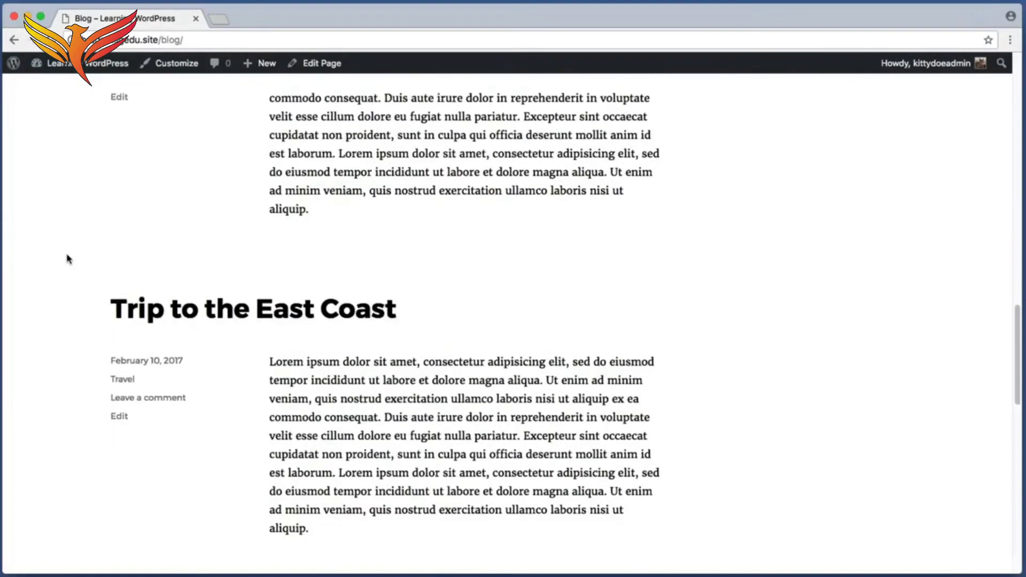
{"action": "scroll", "coordinate": [68, 259], "scroll_direction": "up", "scroll_amount": 20}
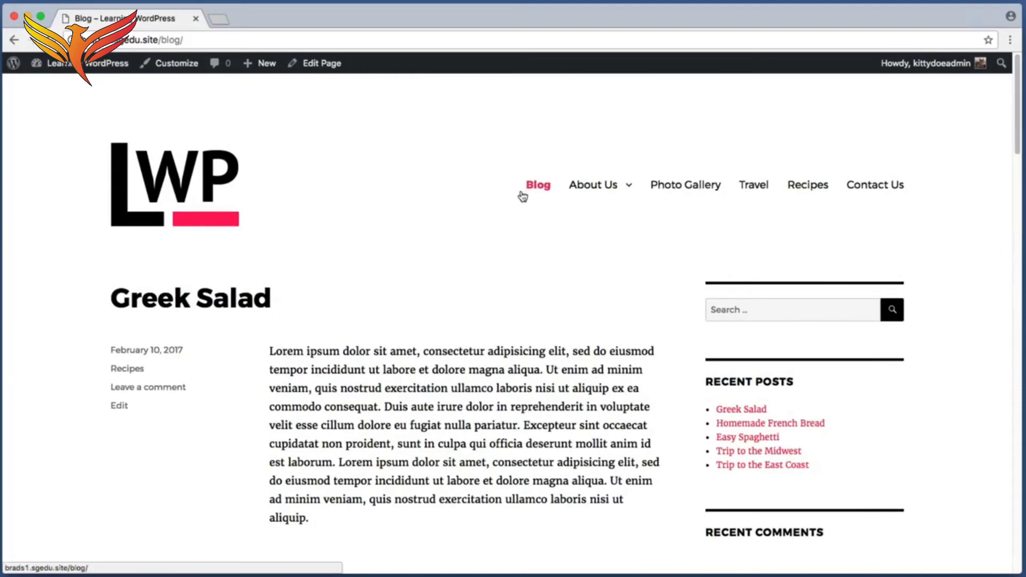
{"action": "key", "text": "super+shift+4"}
{"action": "left_click_drag", "start_coordinate": [508, 164], "coordinate": [562, 211]}
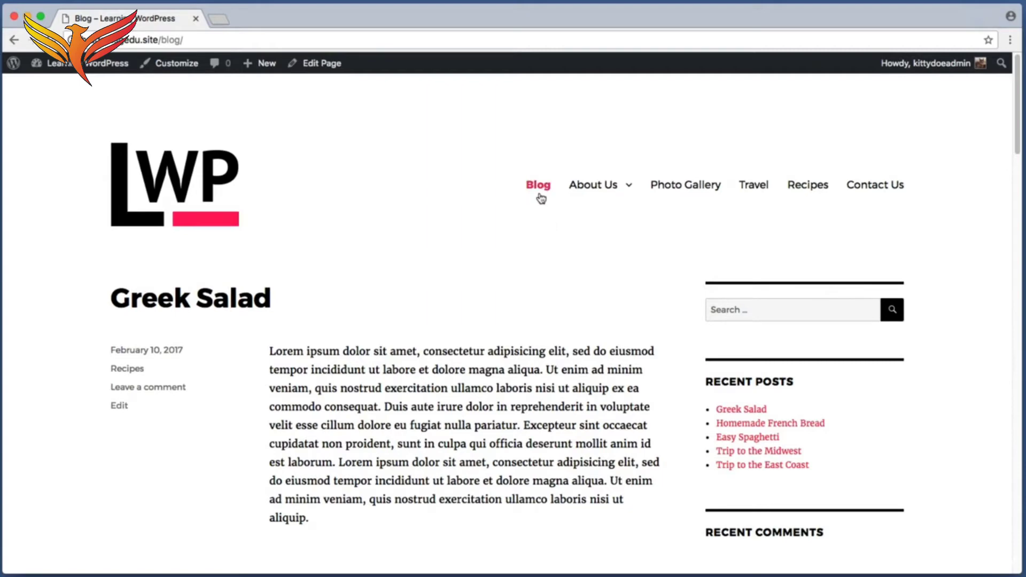
{"action": "key", "text": "super+shift+4"}
{"action": "left_click_drag", "start_coordinate": [518, 160], "coordinate": [559, 212]}
Step: Return to the site's homepage and examine the Welcome! content and the navigation menu links
{"action": "left_click", "coordinate": [186, 174]}
{"action": "key", "text": "super+shift+4"}
{"action": "left_click_drag", "start_coordinate": [93, 267], "coordinate": [435, 411]}
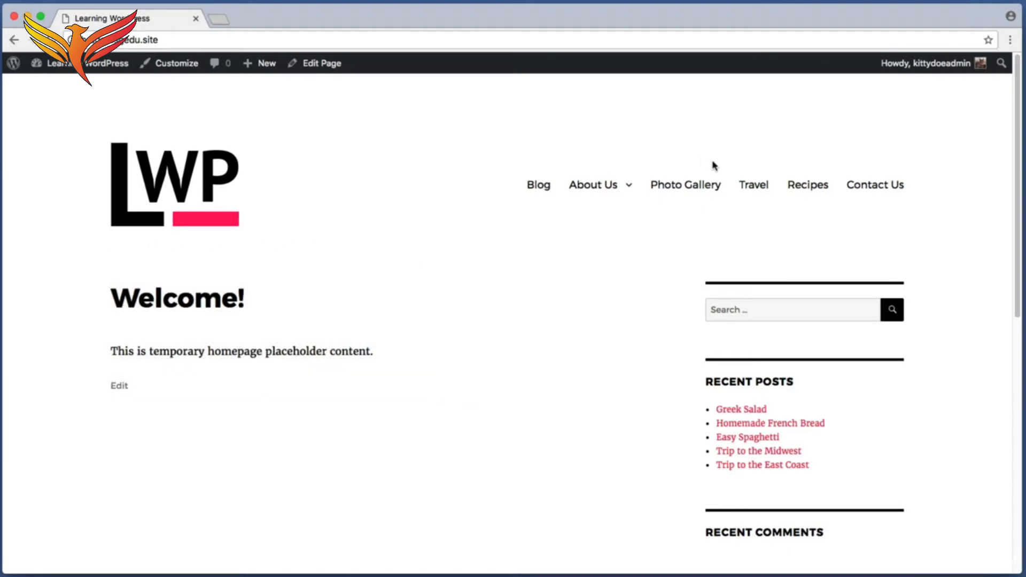
{"action": "key", "text": "super+shift+4"}
{"action": "left_click_drag", "start_coordinate": [732, 170], "coordinate": [834, 200]}
{"action": "key", "text": "super+shift+4"}
{"action": "key", "text": "super+shift+4"}
{"action": "left_click_drag", "start_coordinate": [513, 171], "coordinate": [563, 201]}
{"action": "key", "text": "super+shift+4"}
{"action": "left_click_drag", "start_coordinate": [91, 269], "coordinate": [476, 370]}
Step: Go back to the admin dashboard and open the Welcome! front page for editing from the pages list
{"action": "left_click", "coordinate": [80, 65]}
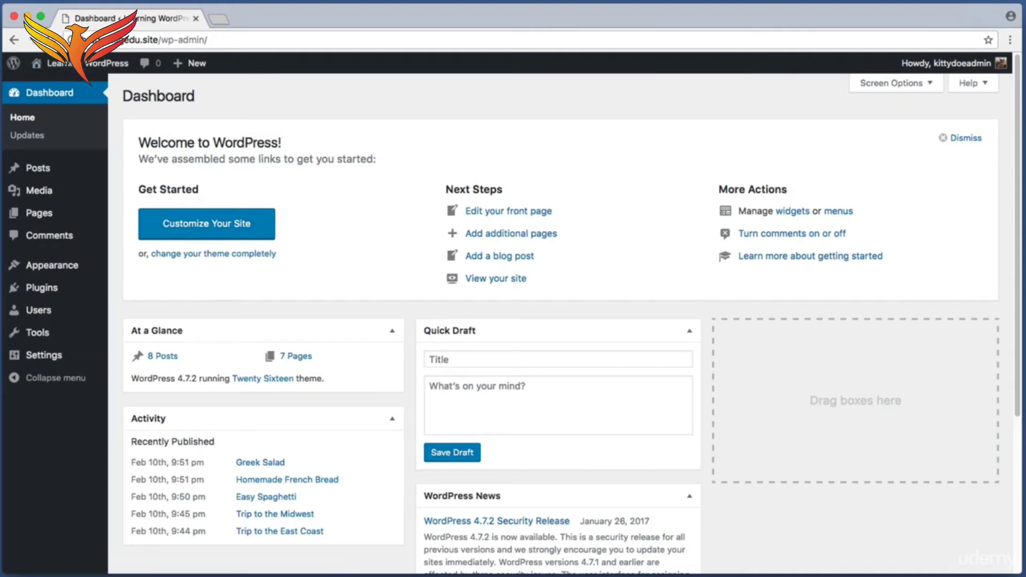
{"action": "mouse_move", "coordinate": [109, 227]}
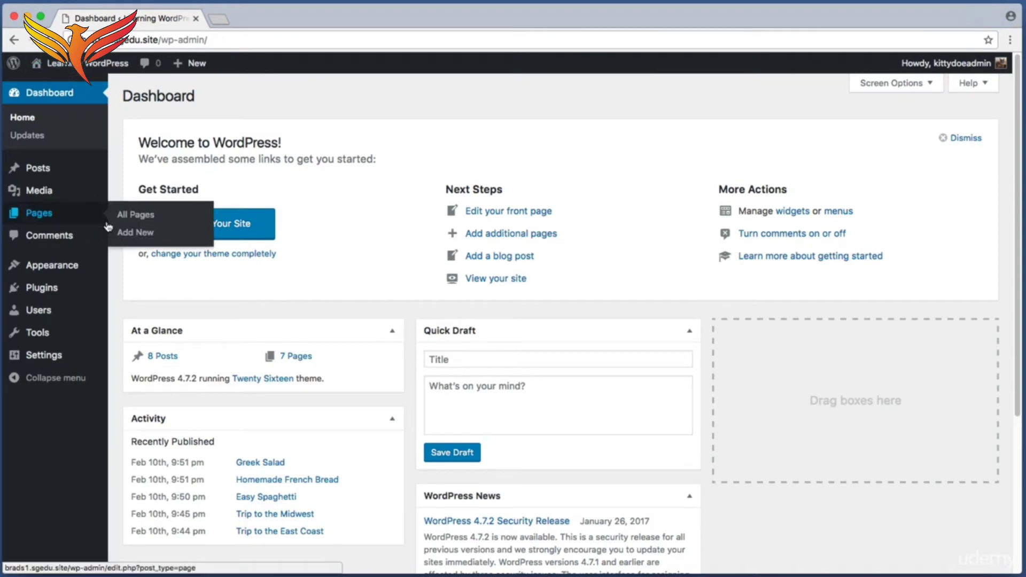
{"action": "left_click", "coordinate": [59, 213]}
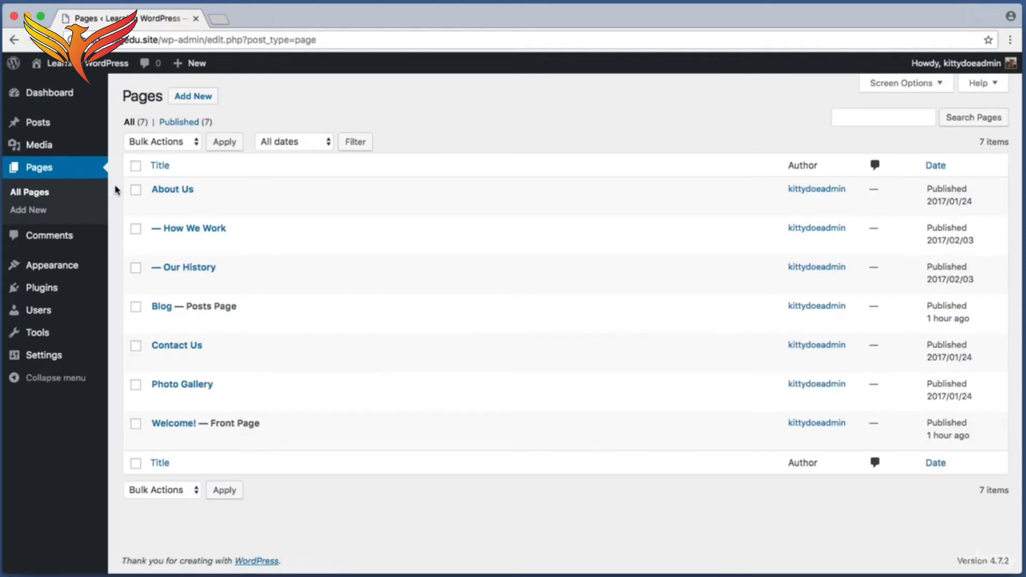
{"action": "key", "text": "super+shift+4"}
{"action": "left_click_drag", "start_coordinate": [119, 402], "coordinate": [328, 450]}
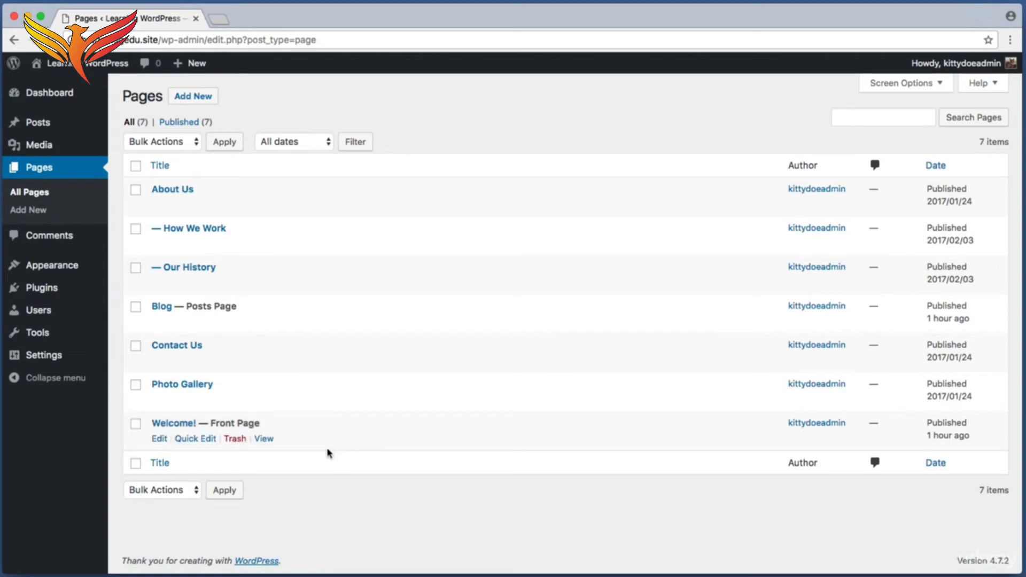
{"action": "left_click", "coordinate": [179, 423]}
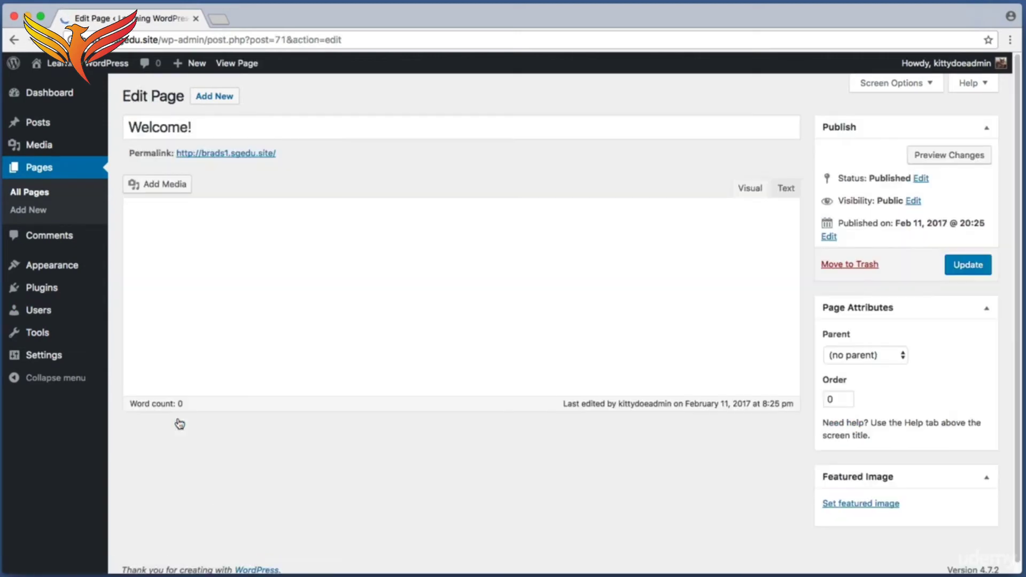
{"action": "key", "text": "super+shift+4"}
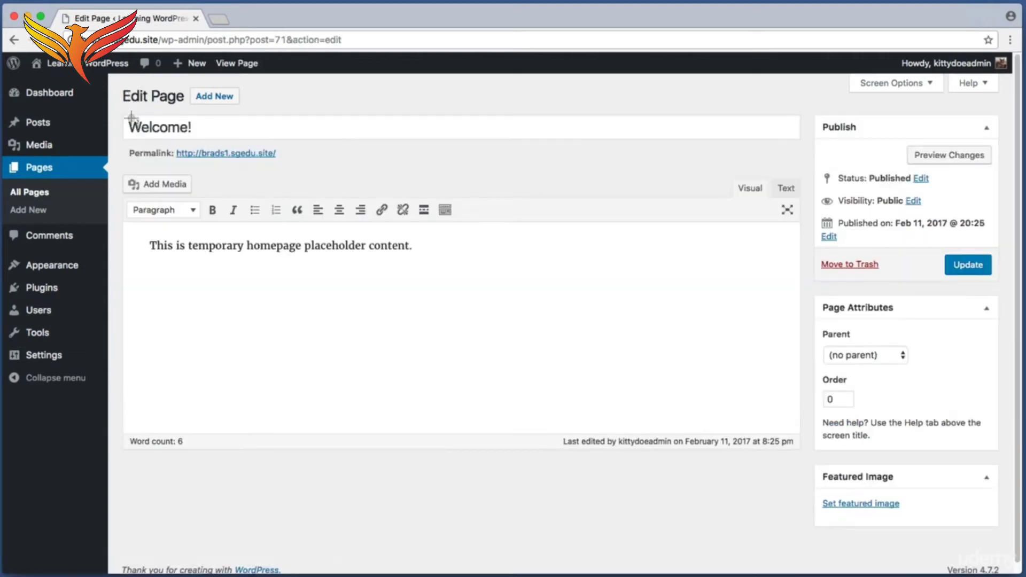
{"action": "left_click_drag", "start_coordinate": [129, 113], "coordinate": [263, 155]}
{"action": "key", "text": "super+shift+4"}
{"action": "left_click_drag", "start_coordinate": [133, 230], "coordinate": [483, 281]}
Step: Replace the Welcome! page's placeholder sentence with the copied homepage text that begins "Hello and welcome. This is my homepage."
{"action": "left_click_drag", "start_coordinate": [412, 246], "coordinate": [138, 238]}
{"action": "key", "text": "BackSpace"}
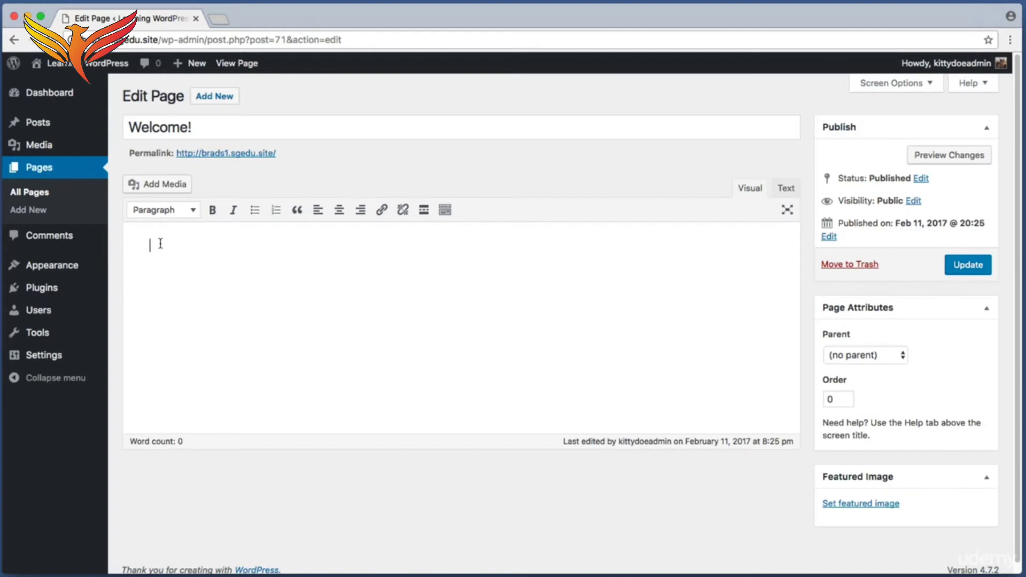
{"action": "right_click", "coordinate": [161, 248]}
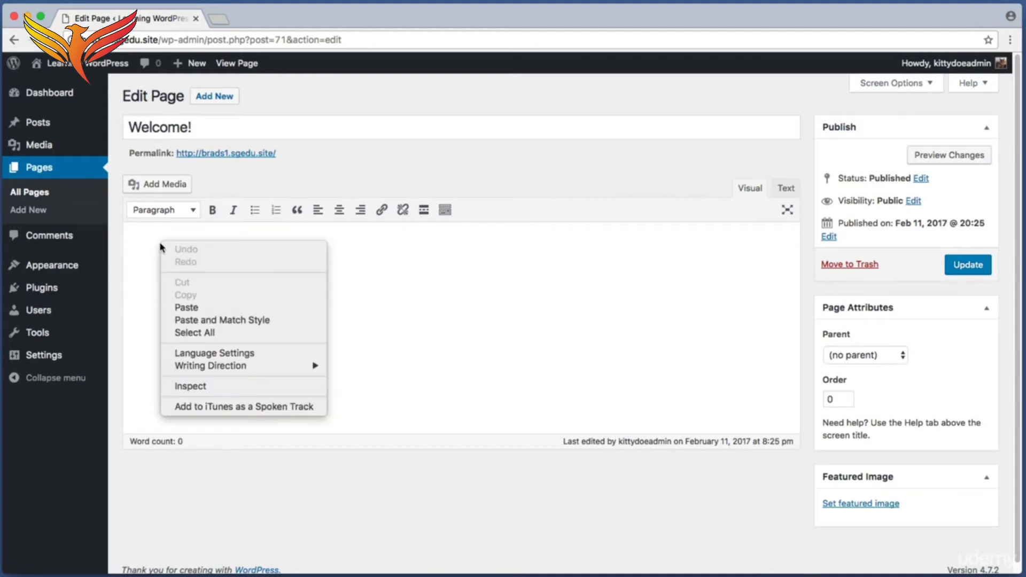
{"action": "left_click", "coordinate": [203, 309]}
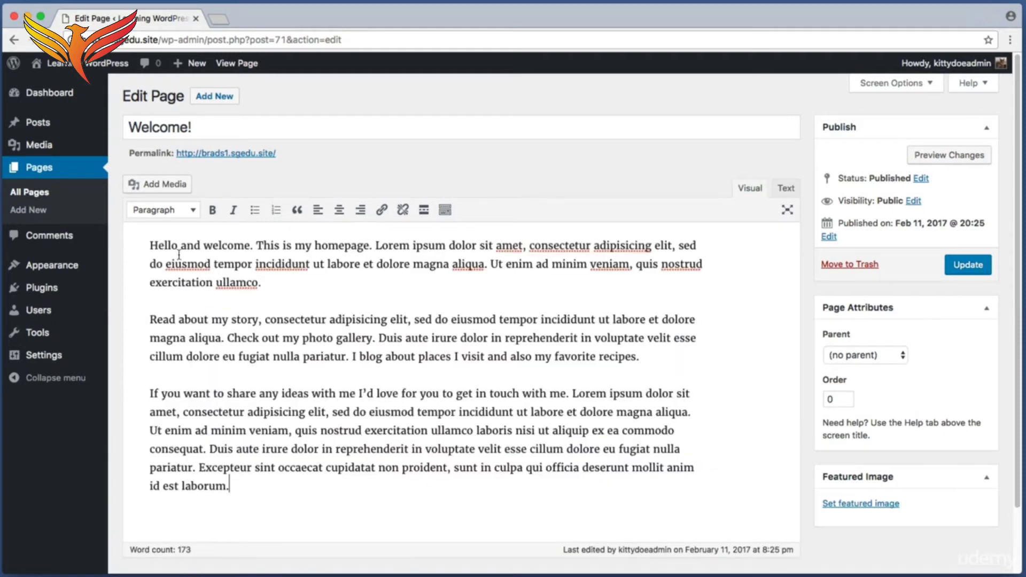
Step: Examine the three pasted paragraphs of homepage text and their placeholder passages
{"action": "left_click_drag", "start_coordinate": [149, 245], "coordinate": [471, 285]}
{"action": "left_click", "coordinate": [370, 245]}
{"action": "type", "text": "."}
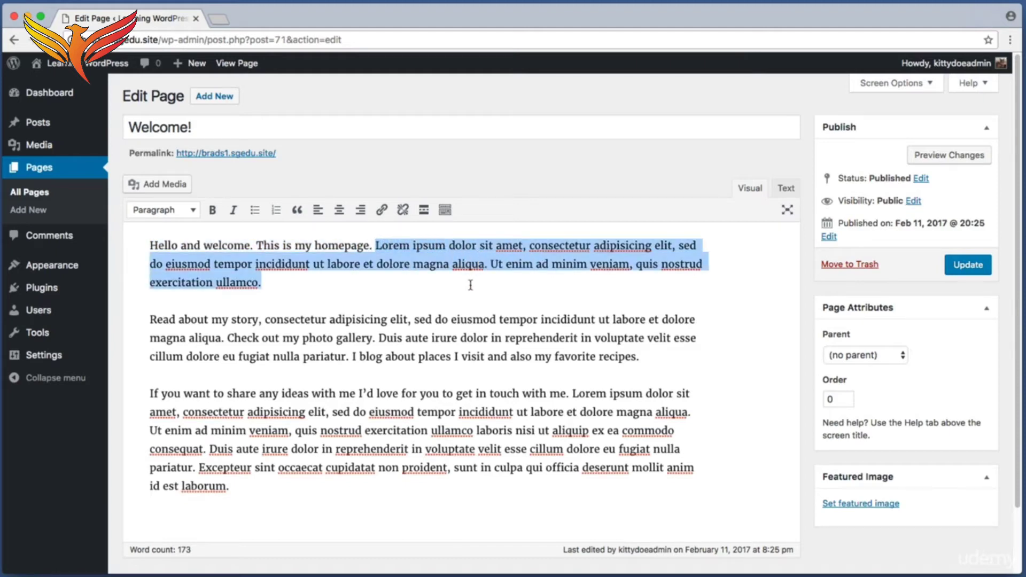
{"action": "left_click", "coordinate": [432, 295]}
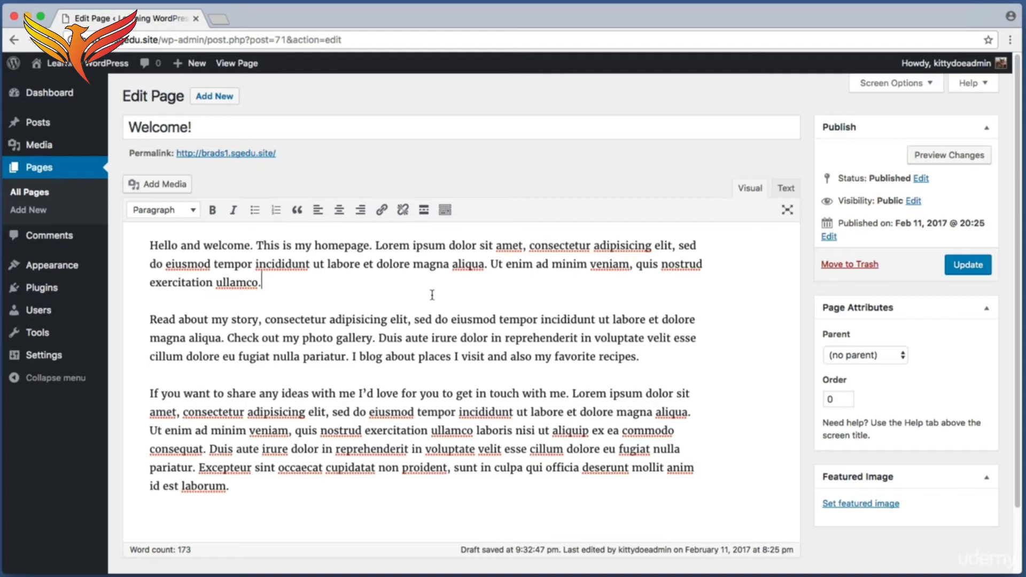
{"action": "left_click_drag", "start_coordinate": [377, 245], "coordinate": [446, 246]}
{"action": "left_click_drag", "start_coordinate": [377, 338], "coordinate": [427, 337]}
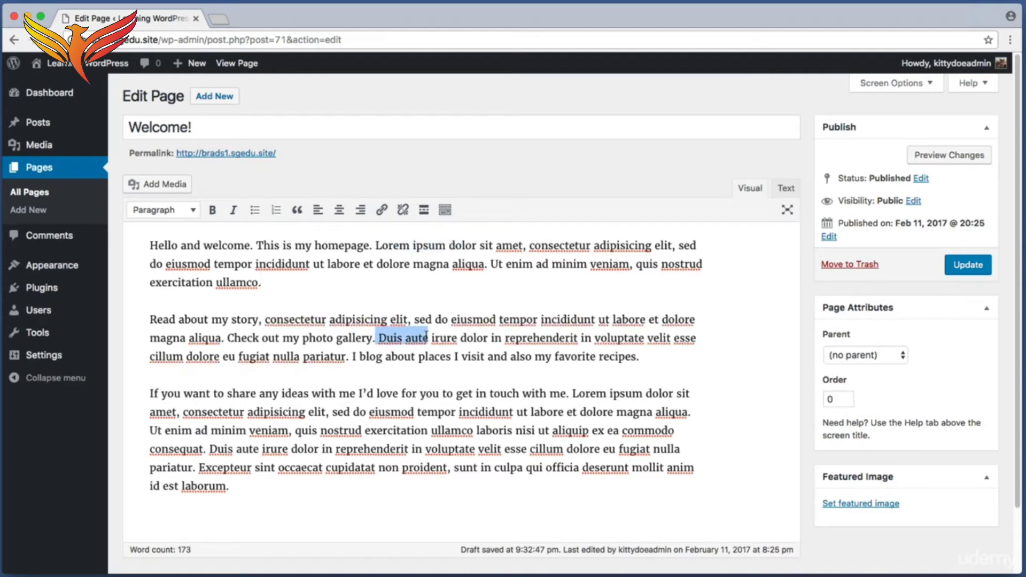
{"action": "left_click_drag", "start_coordinate": [242, 412], "coordinate": [679, 450]}
{"action": "left_click_drag", "start_coordinate": [246, 393], "coordinate": [314, 398]}
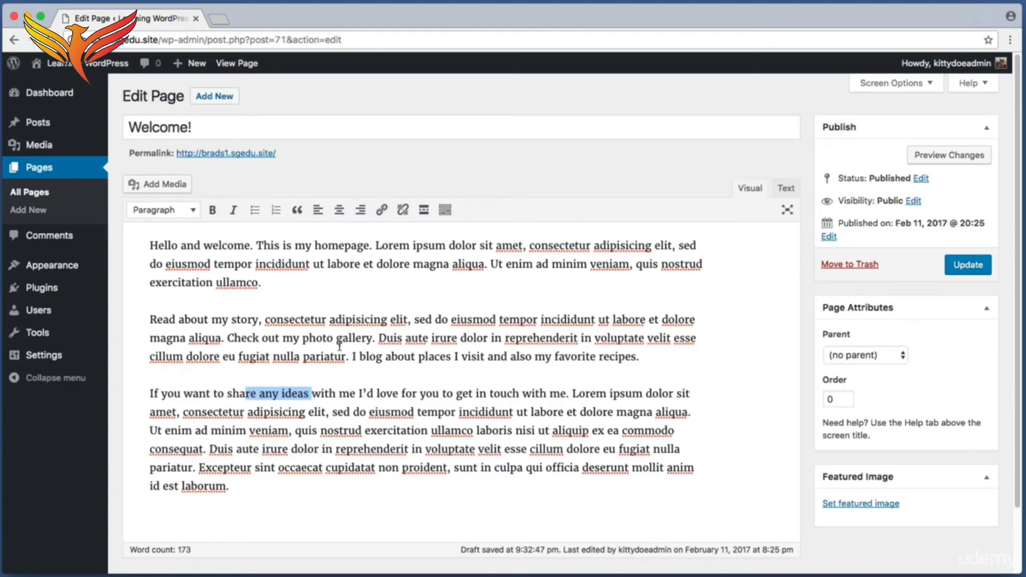
{"action": "left_click", "coordinate": [451, 300]}
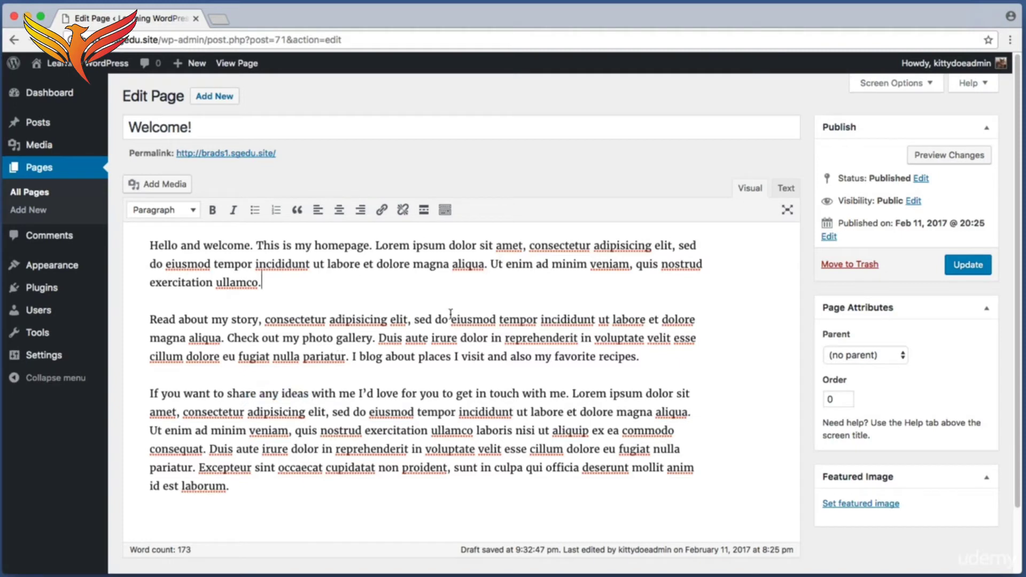
Step: Set the insertion point before "Read about my story" in the second paragraph and start adding media there
{"action": "key", "text": "super+shift+4"}
{"action": "left_click_drag", "start_coordinate": [563, 308], "coordinate": [692, 451]}
{"action": "left_click_drag", "start_coordinate": [149, 317], "coordinate": [443, 370]}
{"action": "left_click_drag", "start_coordinate": [507, 314], "coordinate": [689, 374]}
{"action": "key", "text": "super+shift+4"}
{"action": "left_click_drag", "start_coordinate": [142, 306], "coordinate": [173, 334]}
{"action": "key", "text": "super+shift+4"}
{"action": "left_click_drag", "start_coordinate": [121, 171], "coordinate": [184, 192]}
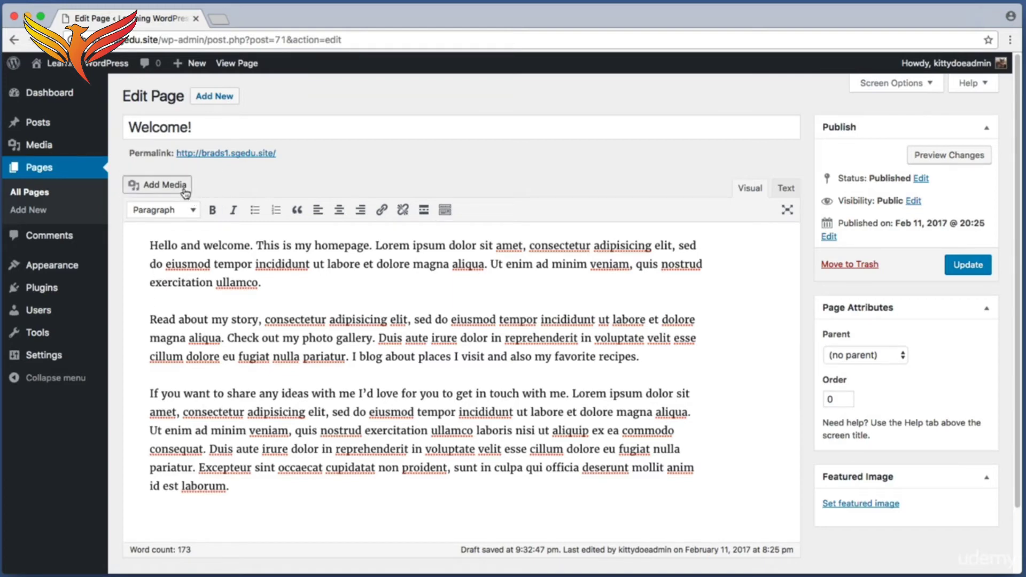
{"action": "left_click", "coordinate": [183, 189]}
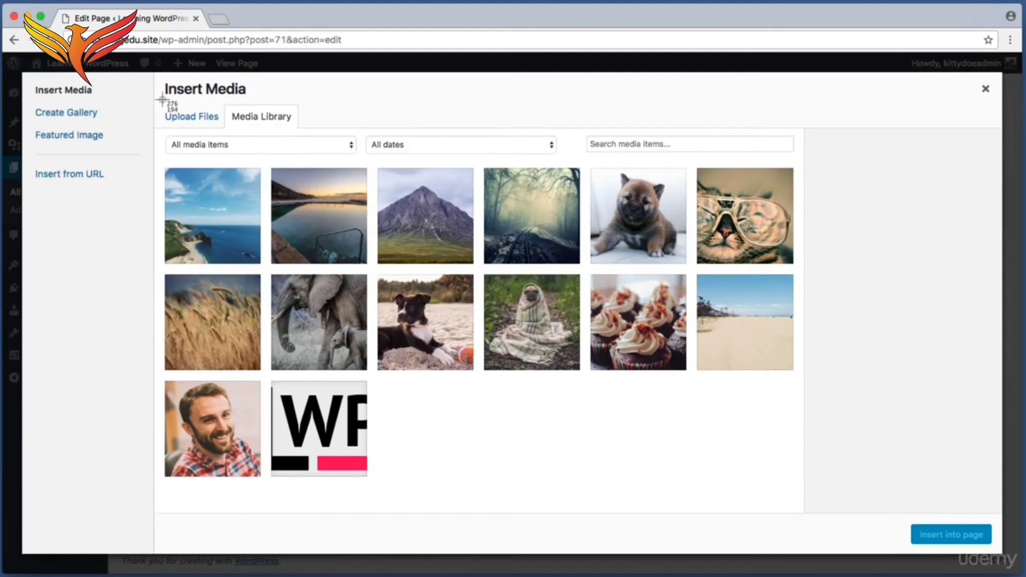
Step: Upload the image brad-with-cat.jpg from the assets folder to the media library
{"action": "key", "text": "super+shift+4"}
{"action": "left_click_drag", "start_coordinate": [161, 105], "coordinate": [219, 126]}
{"action": "left_click", "coordinate": [202, 122]}
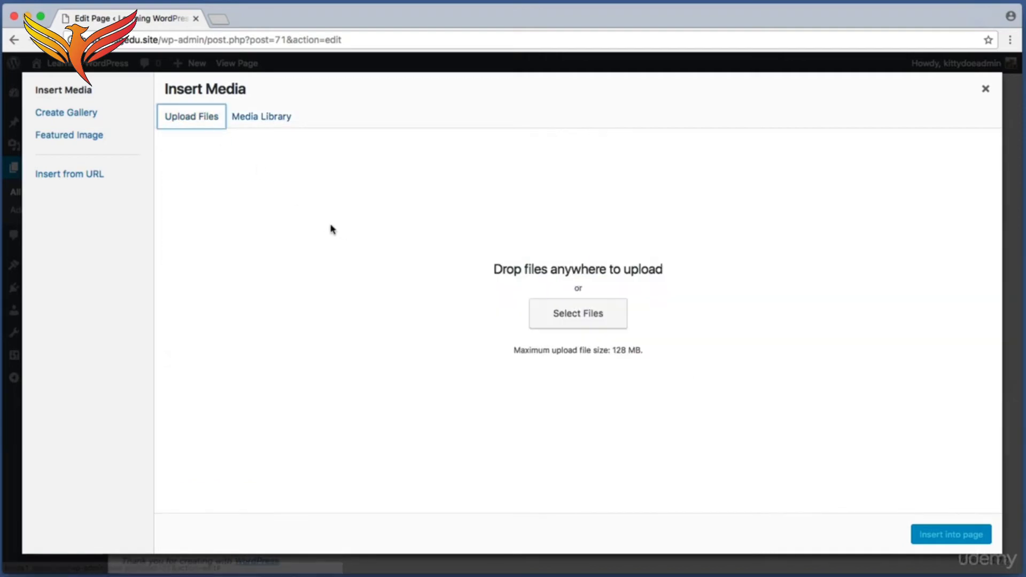
{"action": "key", "text": "super+shift+4"}
{"action": "left_click_drag", "start_coordinate": [535, 298], "coordinate": [671, 337]}
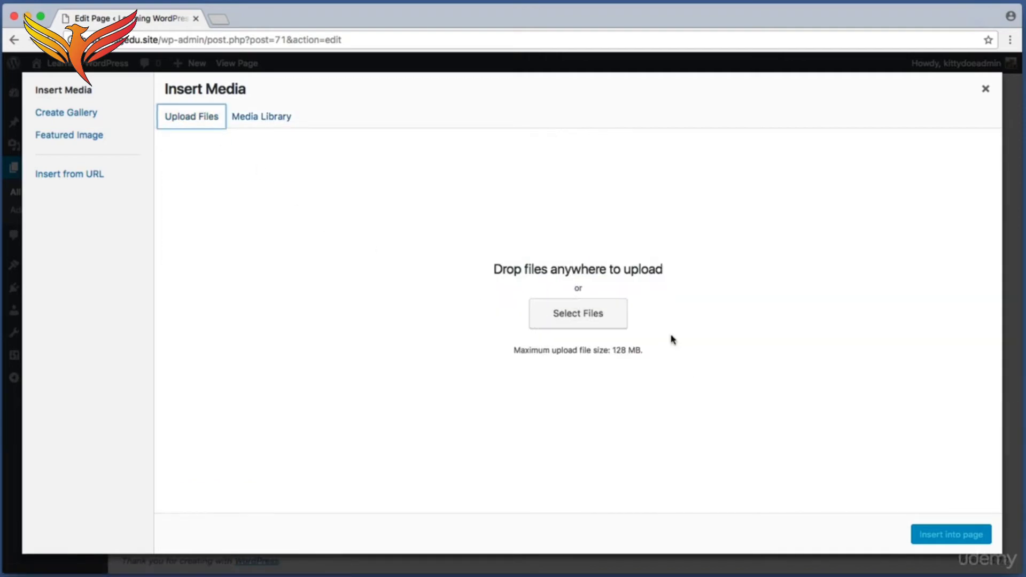
{"action": "left_click", "coordinate": [594, 326]}
{"action": "left_click", "coordinate": [558, 128]}
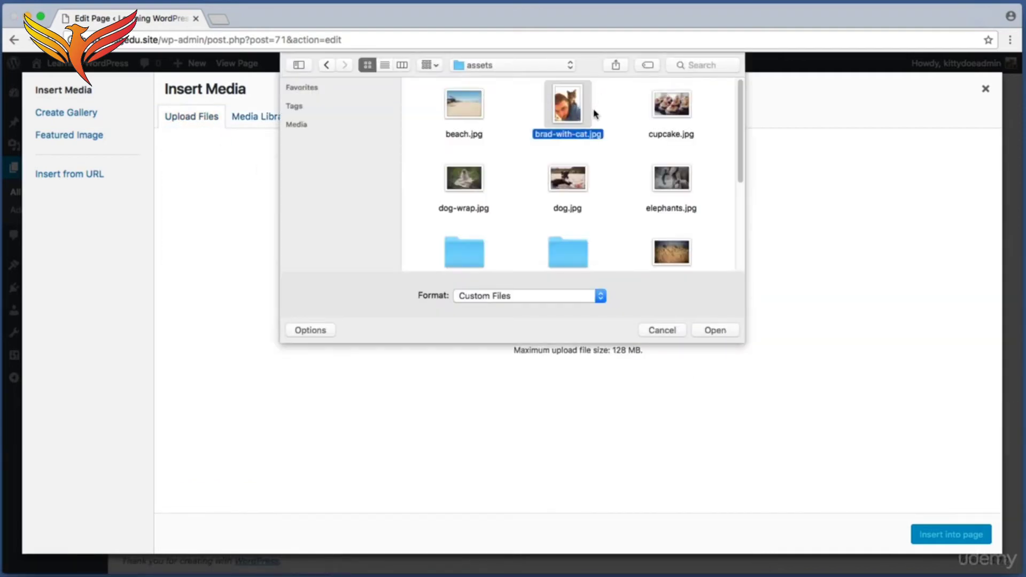
{"action": "left_click", "coordinate": [725, 335]}
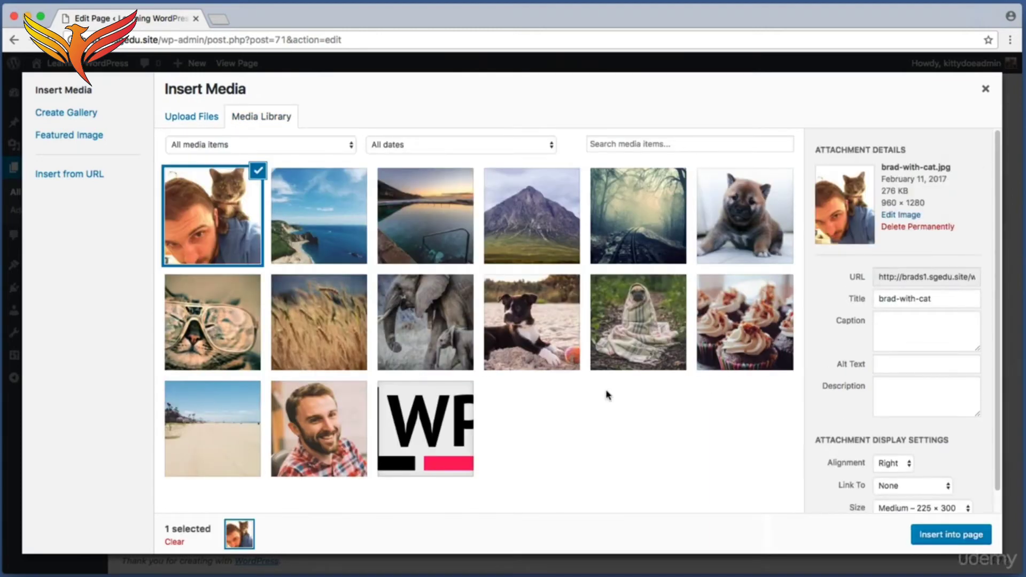
Step: Insert the uploaded cat photo into the page with Right alignment, no link and Medium – 225 × 300 size
{"action": "key", "text": "super+shift+4"}
{"action": "left_click_drag", "start_coordinate": [871, 452], "coordinate": [984, 480]}
{"action": "left_click_drag", "start_coordinate": [815, 451], "coordinate": [915, 473]}
{"action": "left_click", "coordinate": [906, 464]}
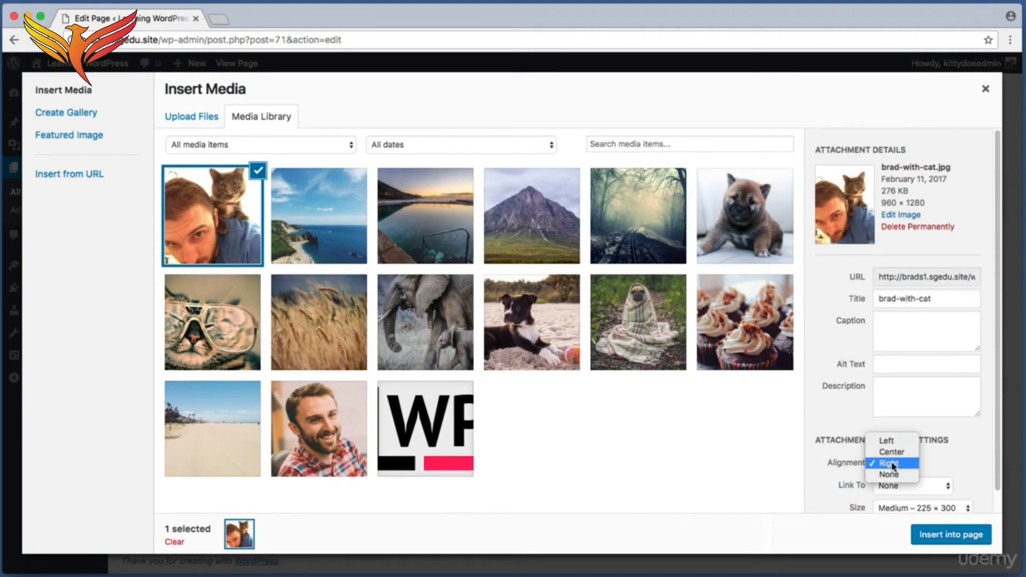
{"action": "left_click", "coordinate": [892, 464]}
{"action": "left_click", "coordinate": [893, 464]}
{"action": "left_click", "coordinate": [893, 464]}
{"action": "scroll", "coordinate": [960, 437], "scroll_direction": "down", "scroll_amount": 1}
{"action": "key", "text": "super+shift+4"}
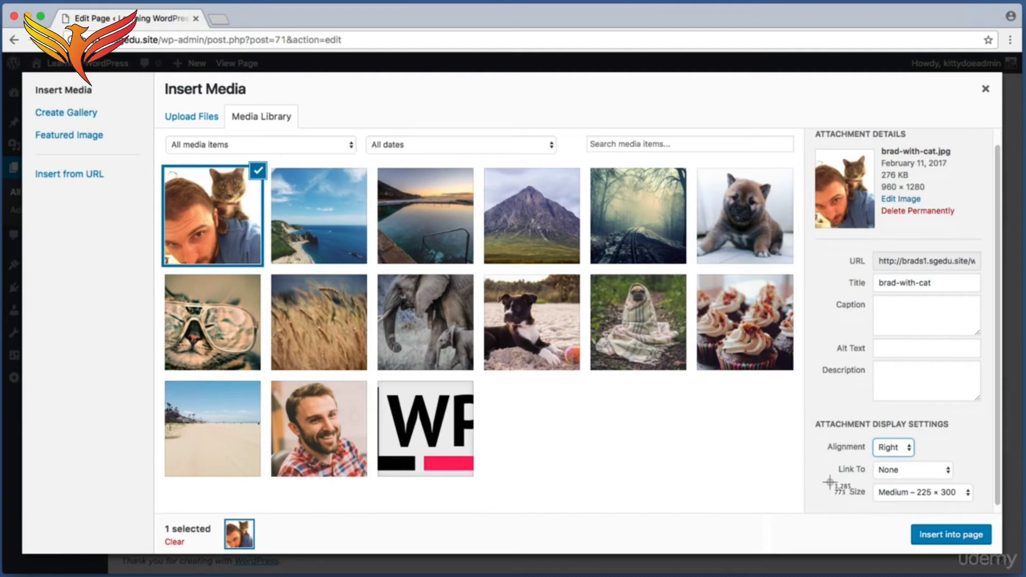
{"action": "left_click_drag", "start_coordinate": [830, 483], "coordinate": [982, 512]}
{"action": "left_click", "coordinate": [978, 537]}
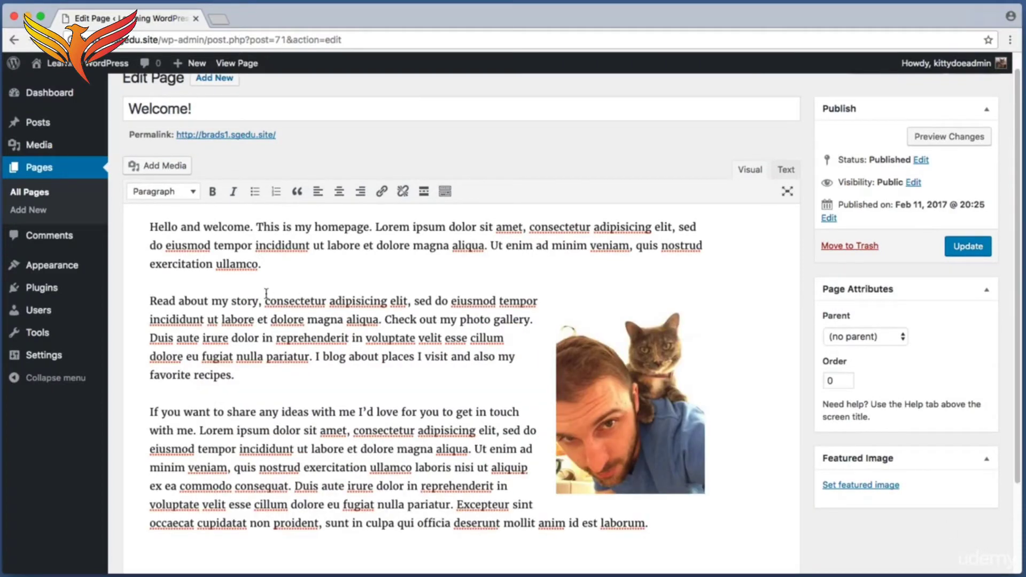
{"action": "left_click_drag", "start_coordinate": [157, 302], "coordinate": [351, 306]}
{"action": "left_click_drag", "start_coordinate": [150, 413], "coordinate": [374, 487]}
{"action": "left_click_drag", "start_coordinate": [272, 320], "coordinate": [319, 338]}
{"action": "left_click", "coordinate": [319, 338]}
Step: Link the text "Read about my story" in the second paragraph to the About Us page
{"action": "left_click_drag", "start_coordinate": [149, 301], "coordinate": [257, 298]}
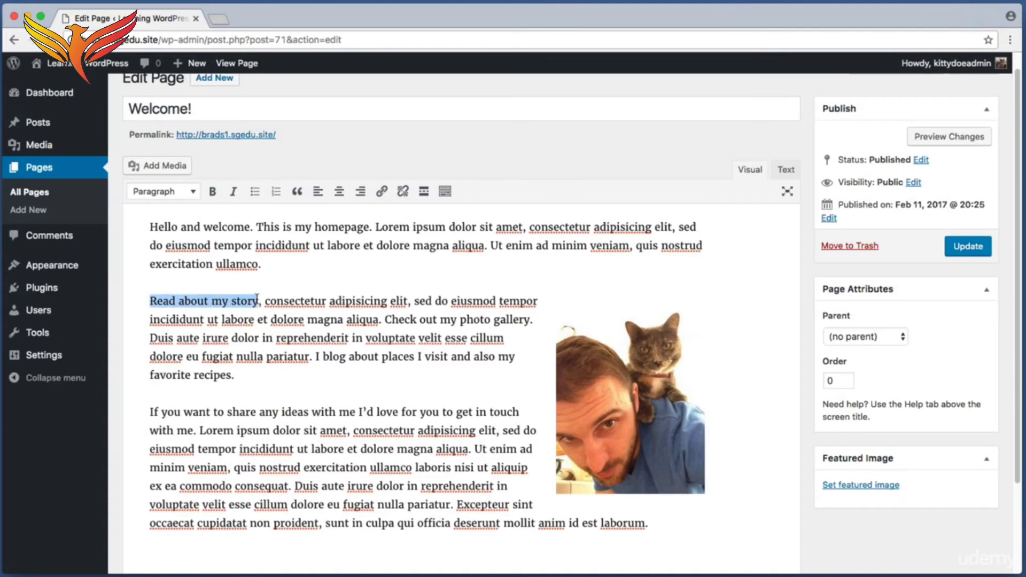
{"action": "left_click", "coordinate": [257, 299]}
{"action": "left_click_drag", "start_coordinate": [257, 301], "coordinate": [149, 299]}
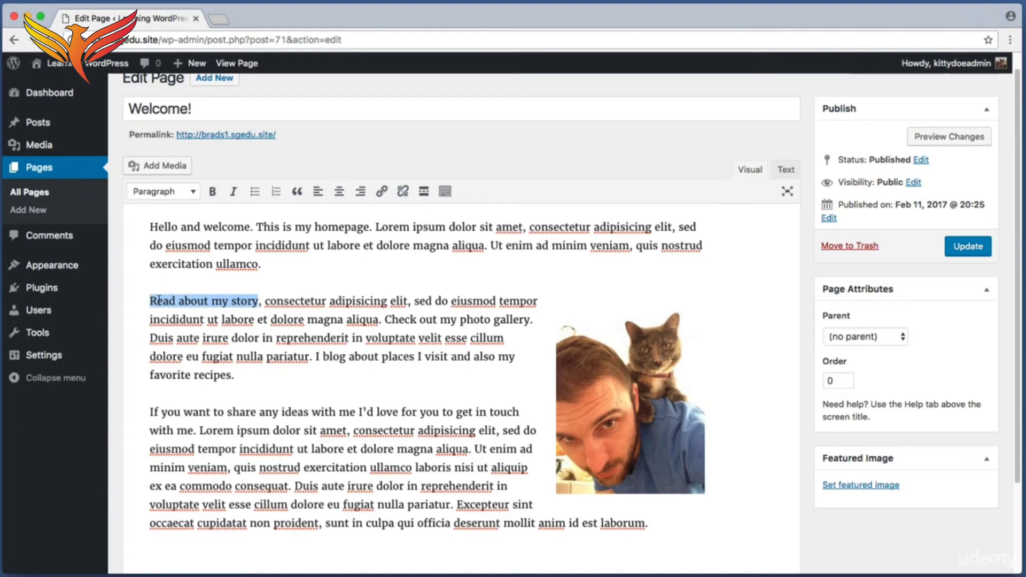
{"action": "left_click", "coordinate": [382, 194]}
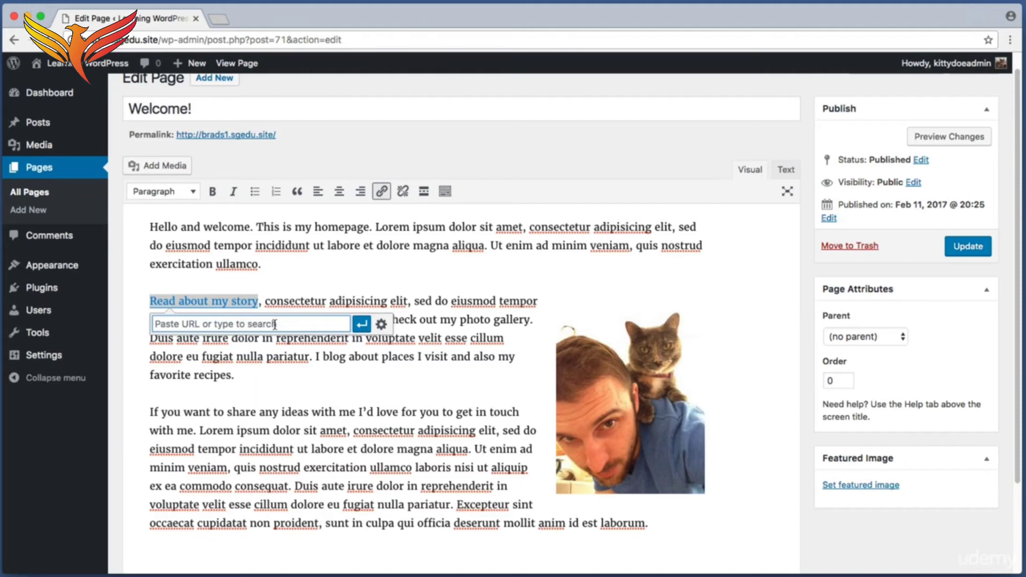
{"action": "type", "text": "a"}
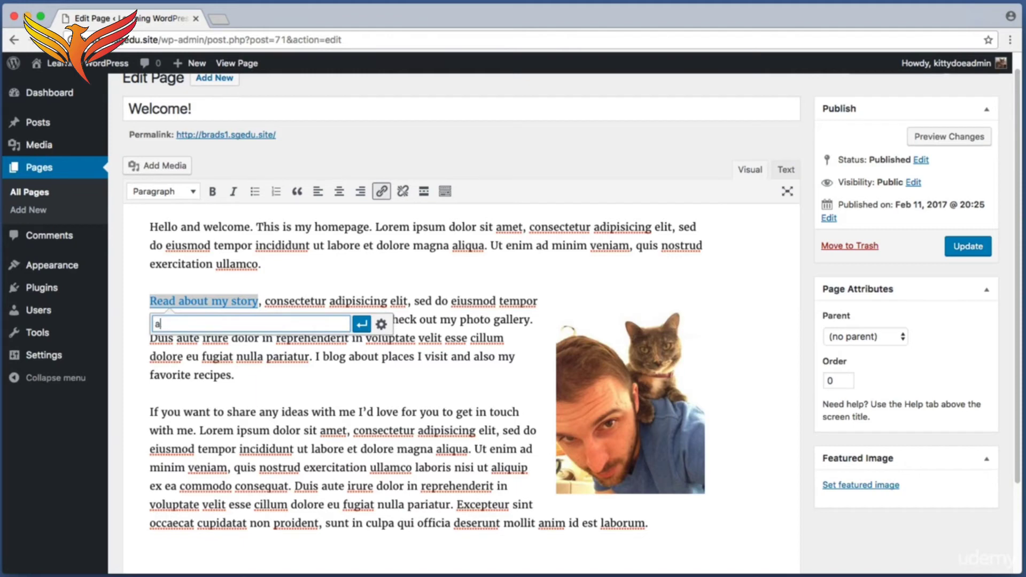
{"action": "type", "text": "bout"}
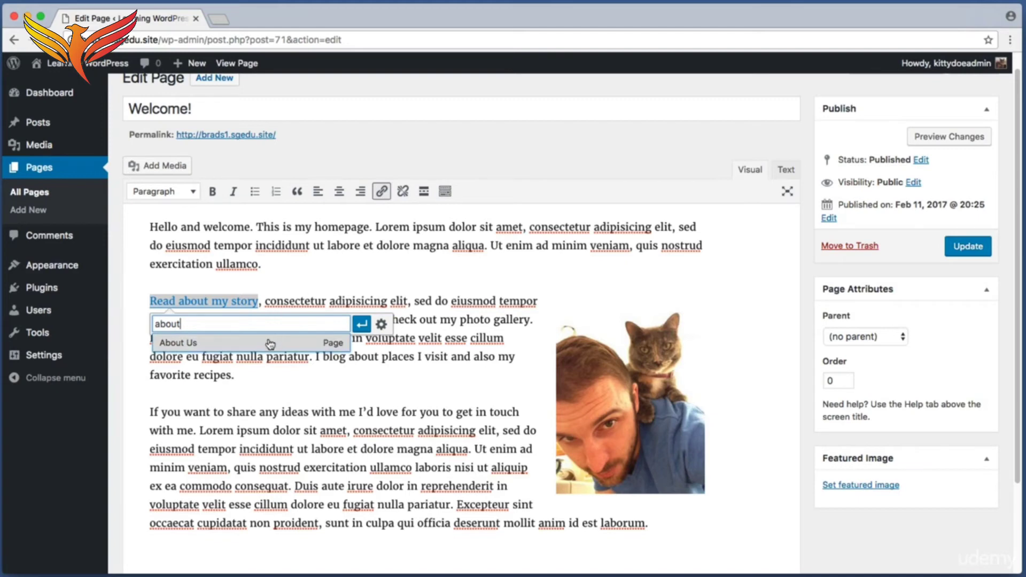
{"action": "left_click", "coordinate": [274, 344]}
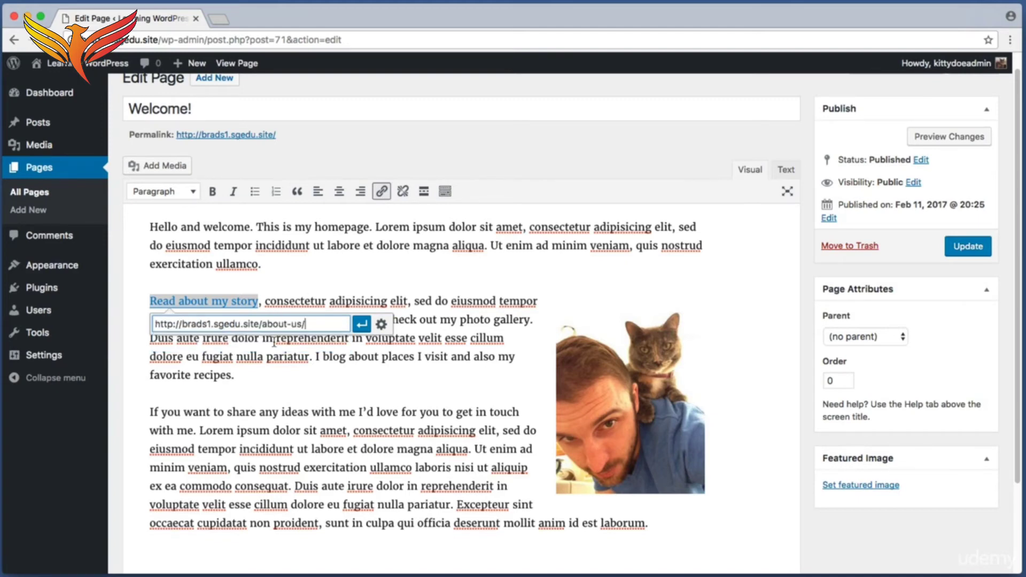
{"action": "left_click", "coordinate": [361, 324]}
{"action": "left_click", "coordinate": [362, 327]}
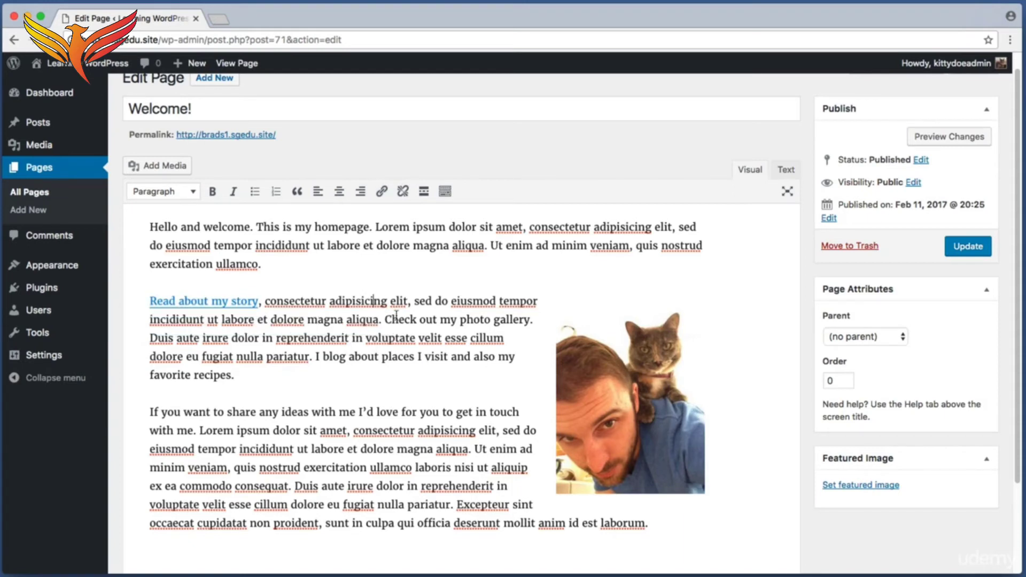
Step: Link the words "photo gallery" in the second paragraph to the Photo Gallery page
{"action": "left_click_drag", "start_coordinate": [385, 320], "coordinate": [531, 322]}
{"action": "left_click", "coordinate": [505, 335]}
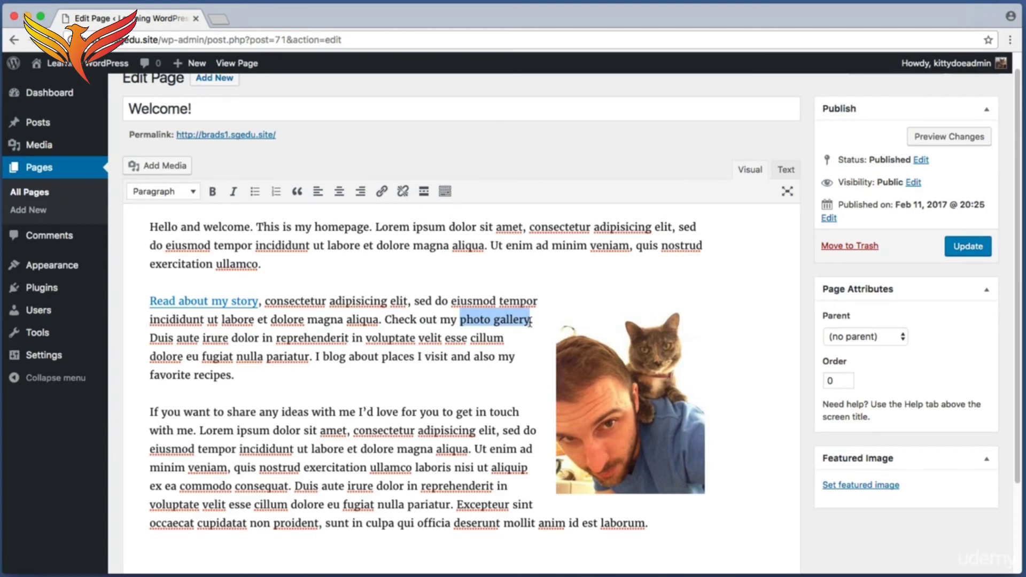
{"action": "left_click", "coordinate": [382, 191]}
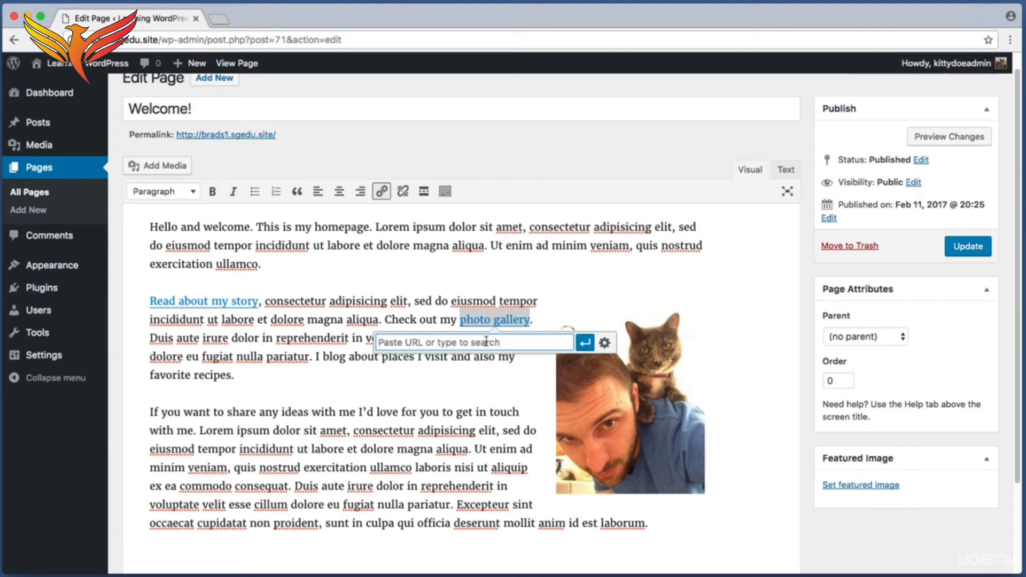
{"action": "type", "text": "photo"}
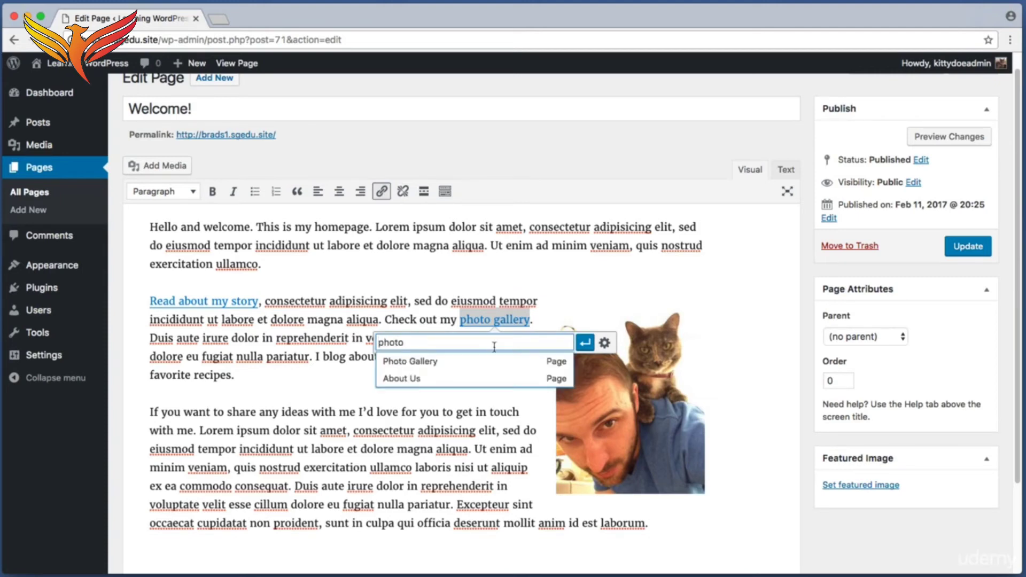
{"action": "left_click", "coordinate": [428, 363]}
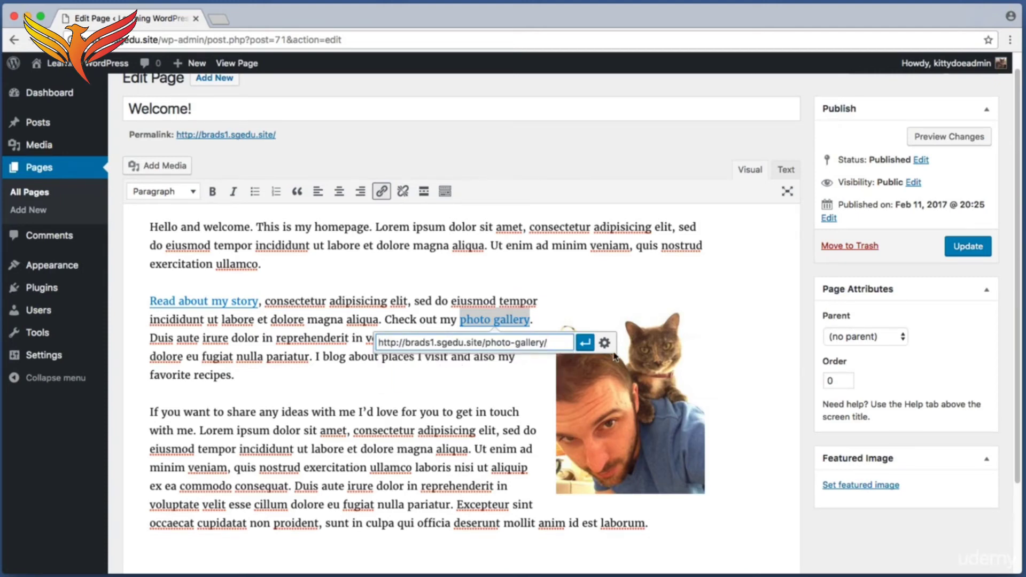
{"action": "left_click", "coordinate": [585, 343]}
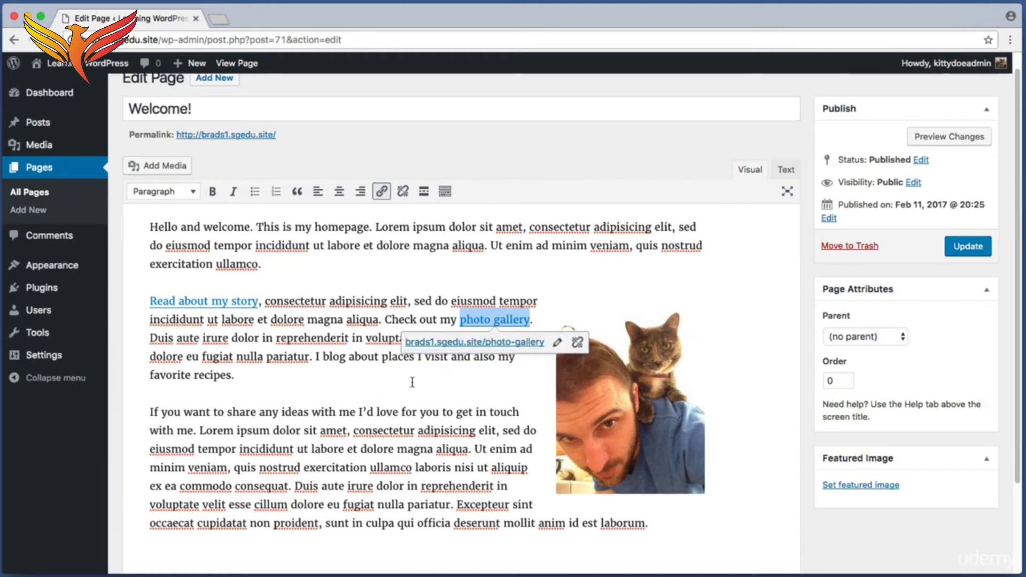
{"action": "left_click", "coordinate": [287, 337]}
Step: Start a link on "places I visit" in the second paragraph and search the site's content for "travel"
{"action": "left_click_drag", "start_coordinate": [313, 356], "coordinate": [415, 369]}
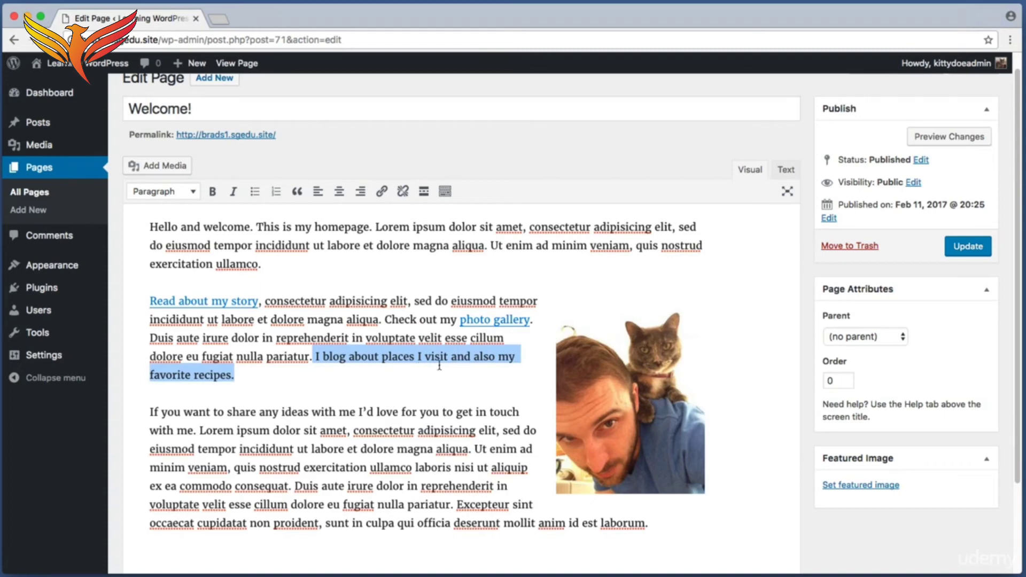
{"action": "left_click", "coordinate": [490, 359]}
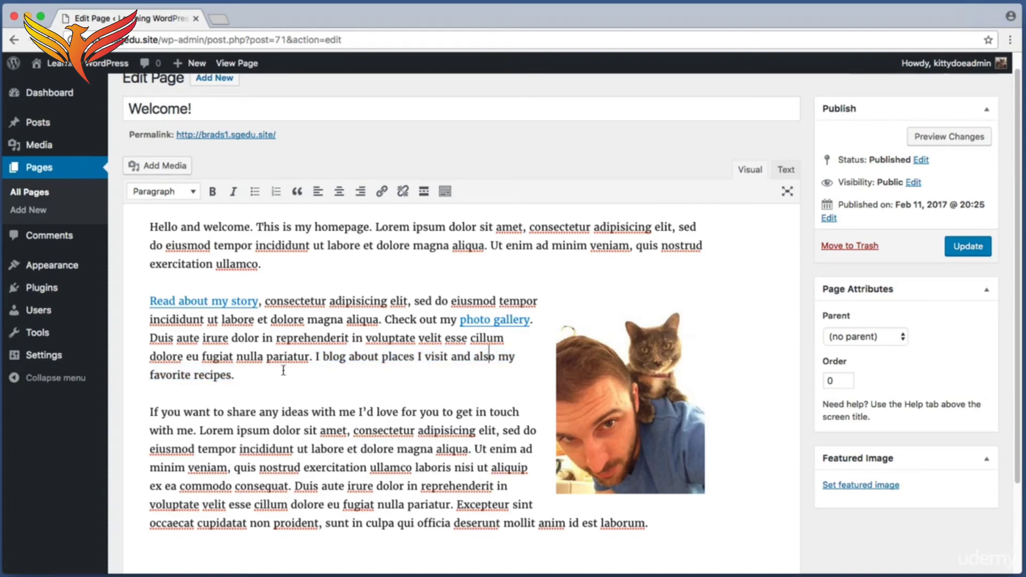
{"action": "left_click_drag", "start_coordinate": [382, 357], "coordinate": [450, 357]}
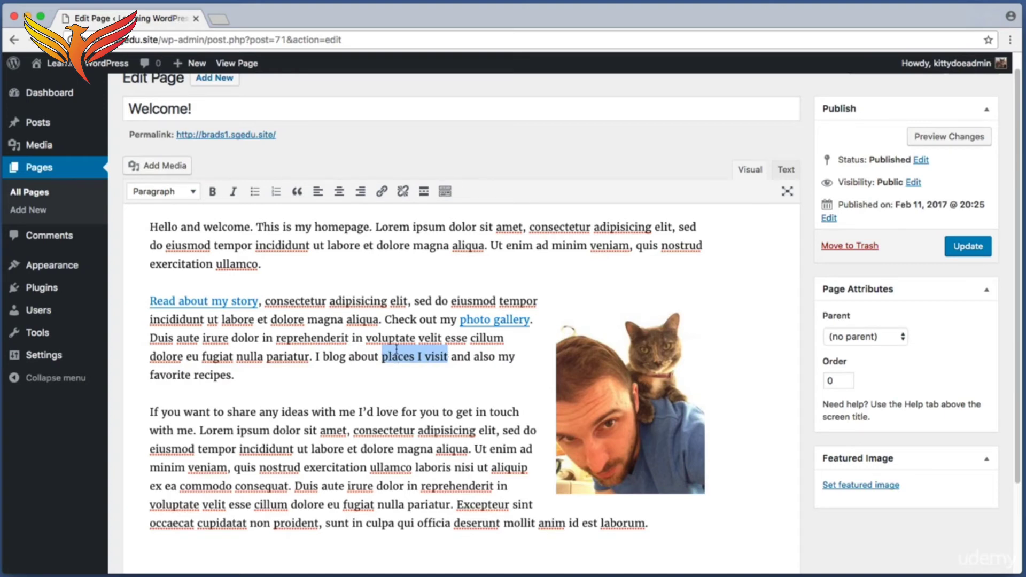
{"action": "left_click", "coordinate": [382, 193]}
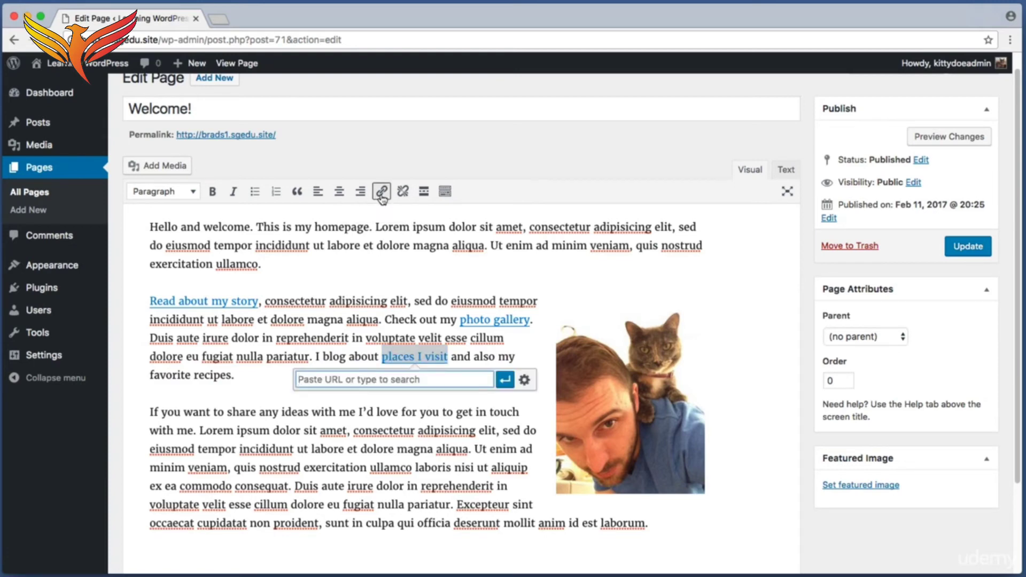
{"action": "type", "text": "travel"}
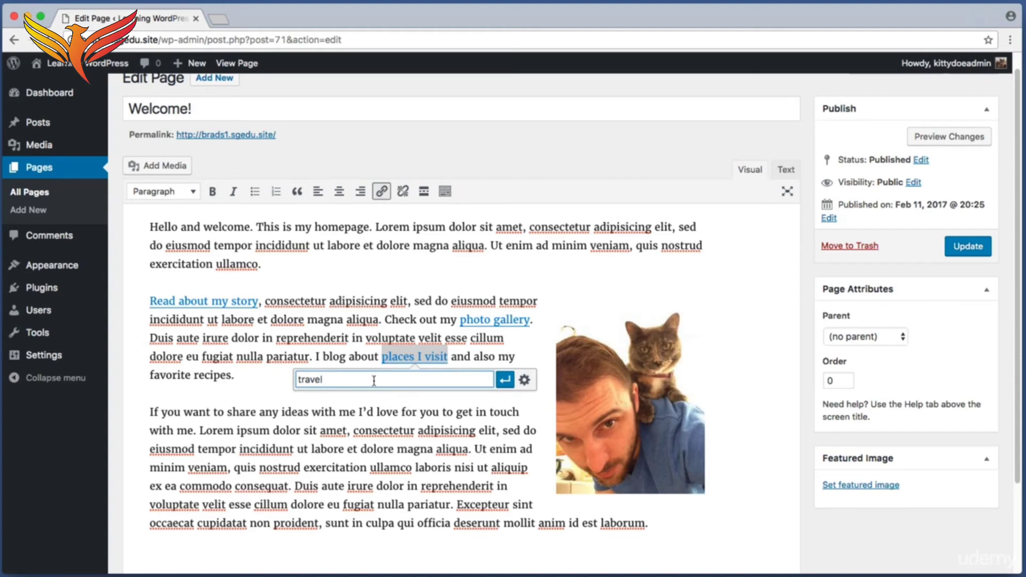
{"action": "key", "text": "super+shift+4"}
{"action": "left_click_drag", "start_coordinate": [294, 385], "coordinate": [537, 442]}
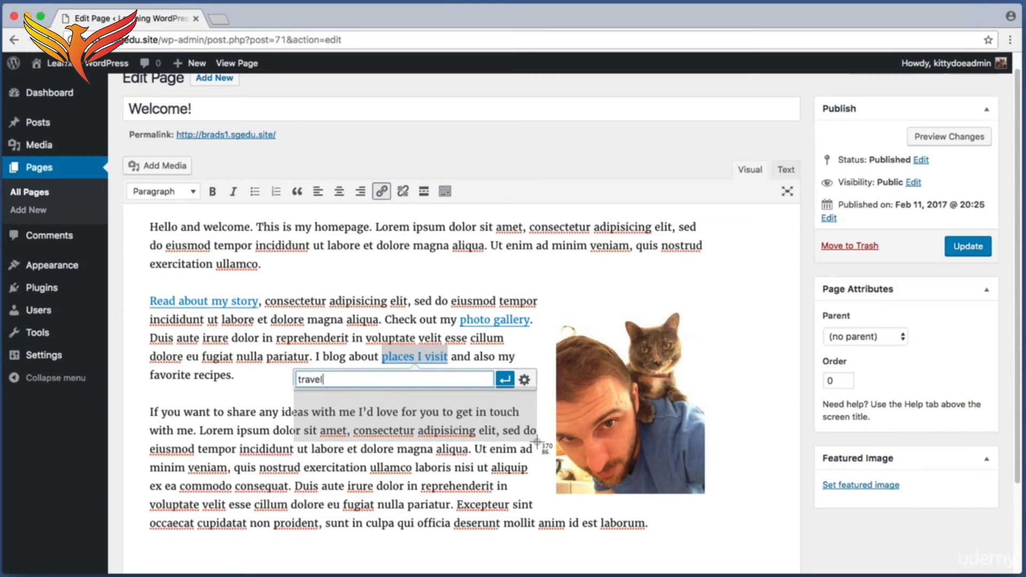
{"action": "left_click_drag", "start_coordinate": [537, 441], "coordinate": [370, 374]}
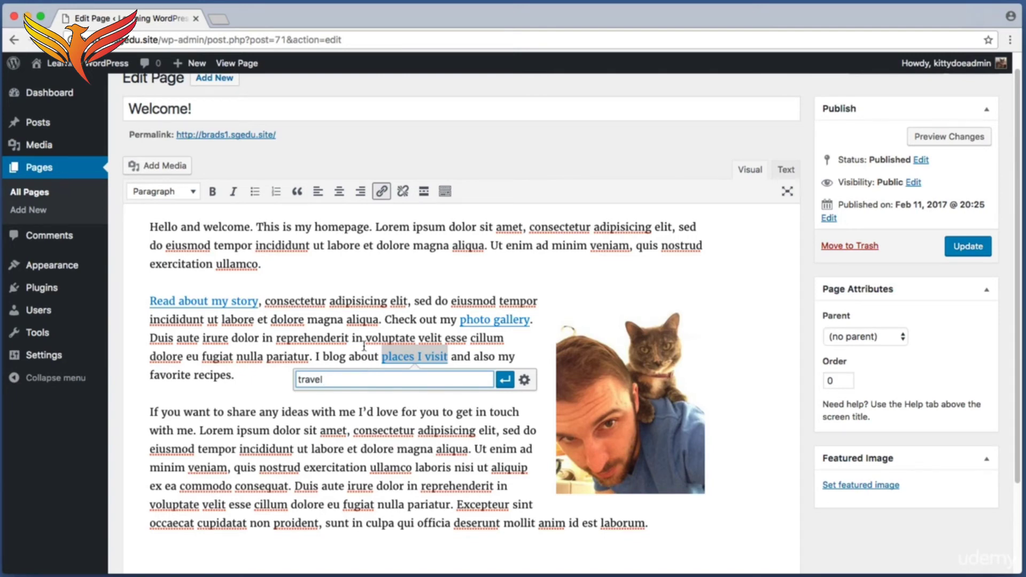
{"action": "key", "text": "super+shift+4"}
{"action": "left_click_drag", "start_coordinate": [17, 64], "coordinate": [117, 63]}
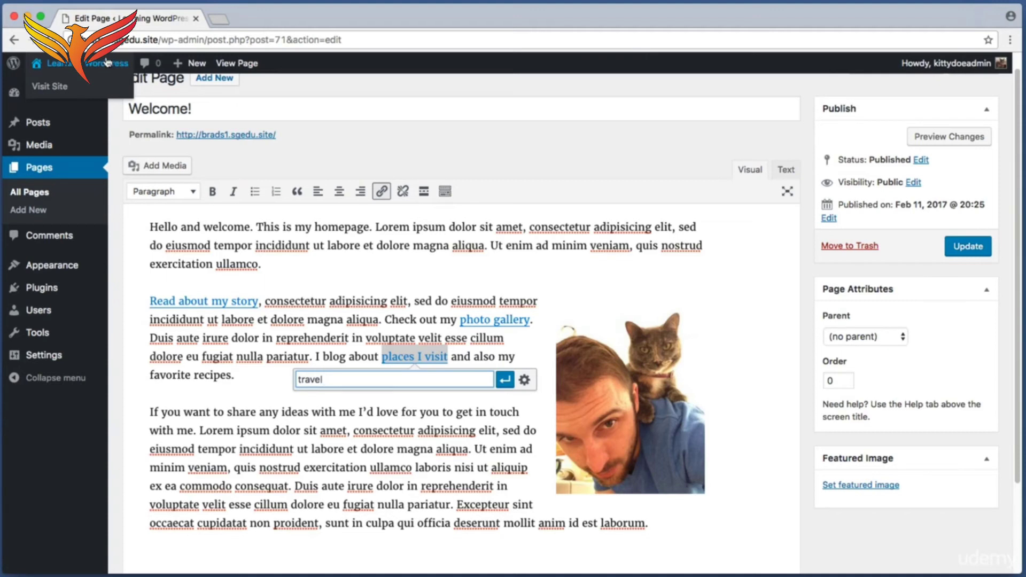
Step: Open the live Learning WordPress site in a new browser tab and go to its Travel category page
{"action": "right_click", "coordinate": [102, 65]}
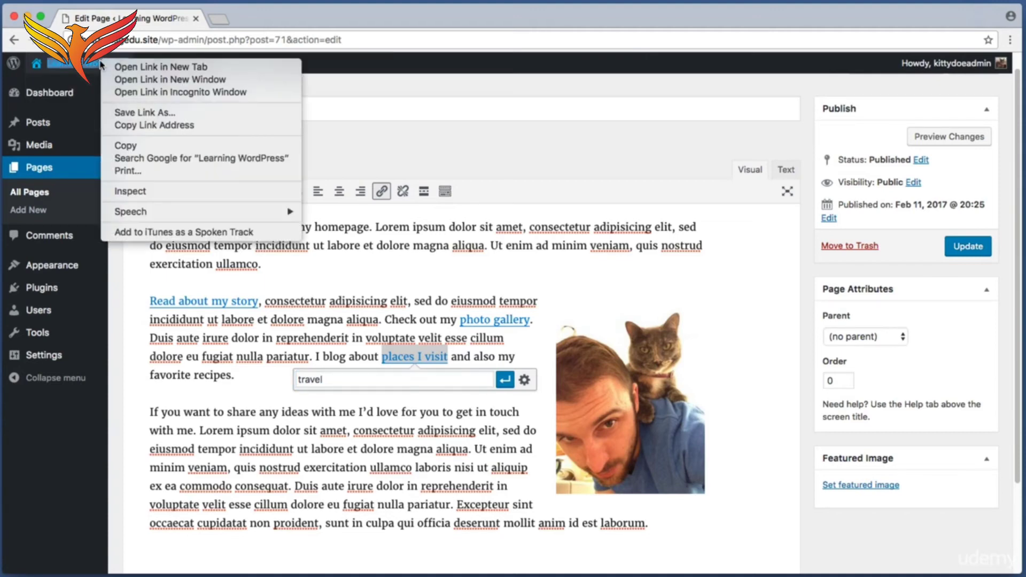
{"action": "left_click", "coordinate": [130, 67]}
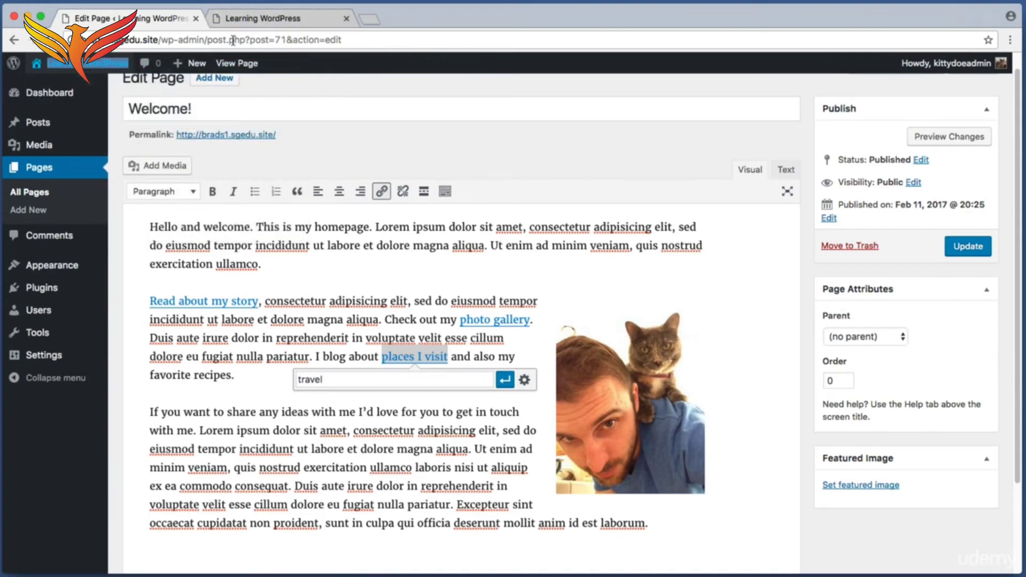
{"action": "left_click", "coordinate": [266, 21]}
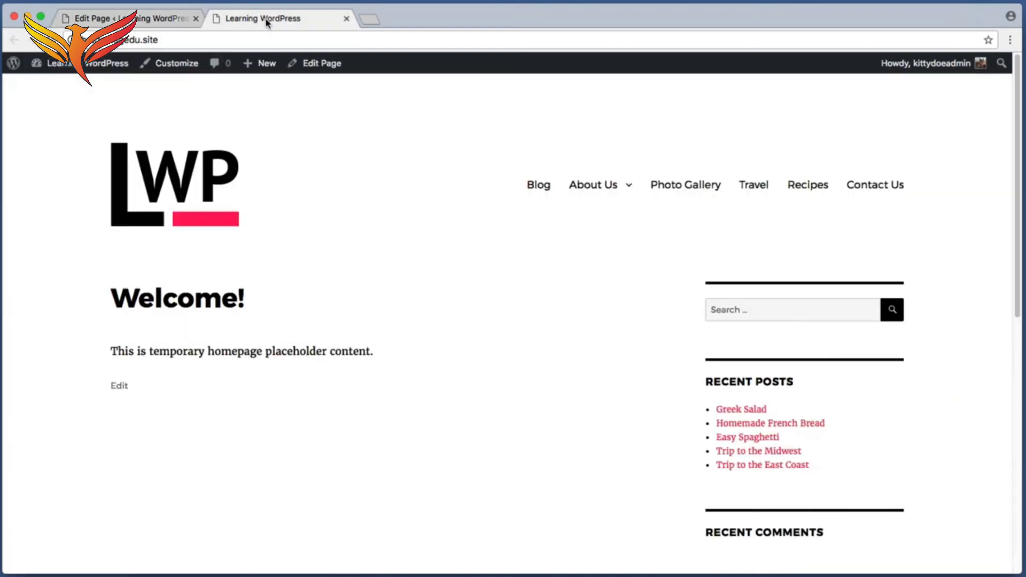
{"action": "key", "text": "super+shift+4"}
{"action": "left_click_drag", "start_coordinate": [700, 146], "coordinate": [785, 213]}
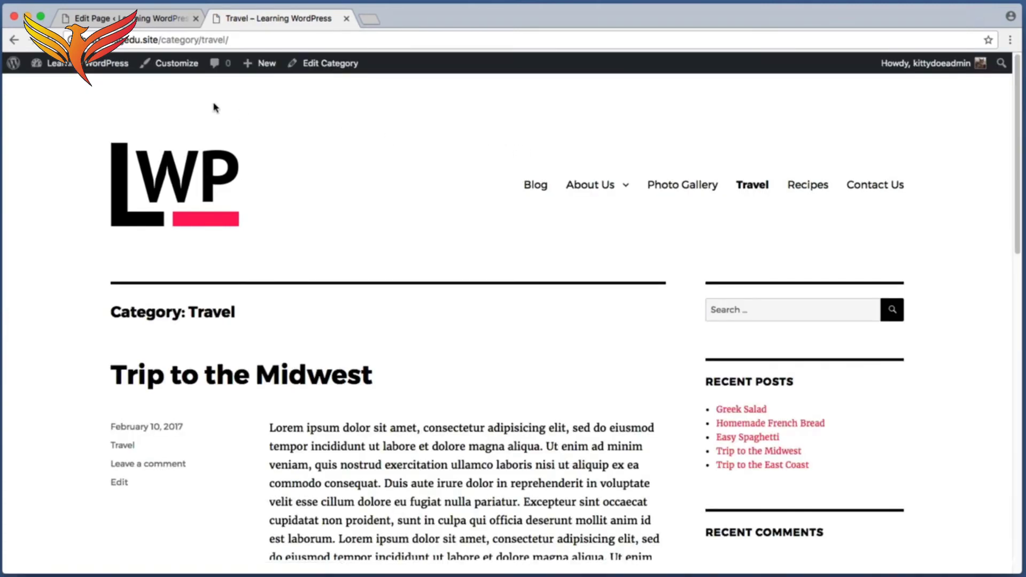
Step: Copy the full web address of the Travel category page
{"action": "left_click", "coordinate": [250, 39]}
{"action": "left_click", "coordinate": [250, 39]}
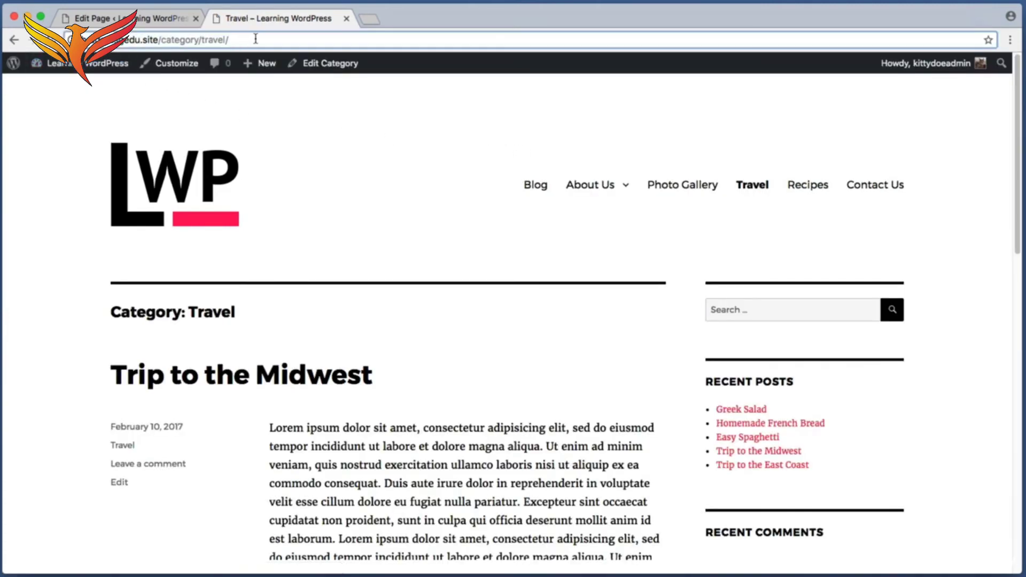
{"action": "key", "text": "super+a"}
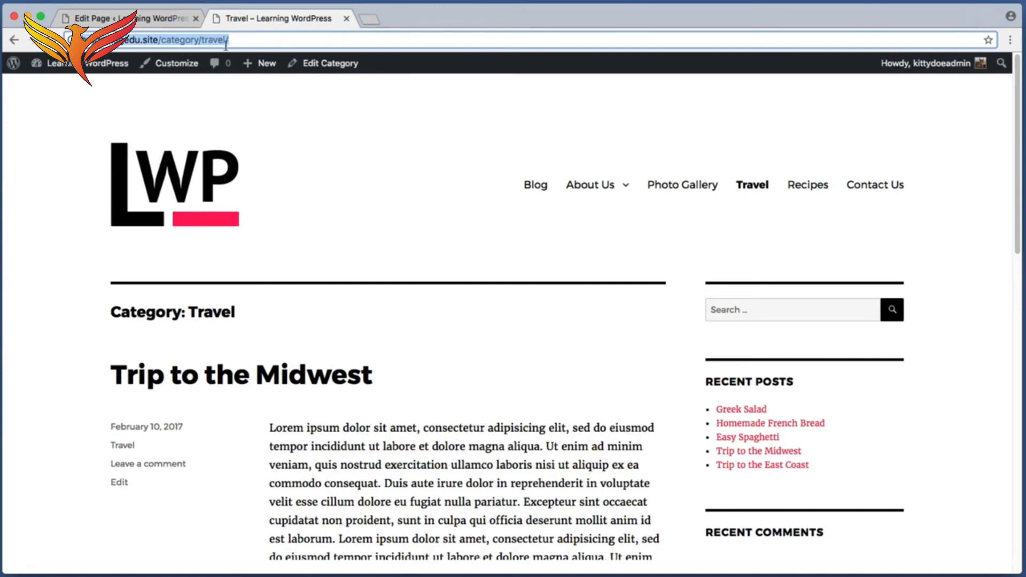
{"action": "right_click", "coordinate": [186, 39]}
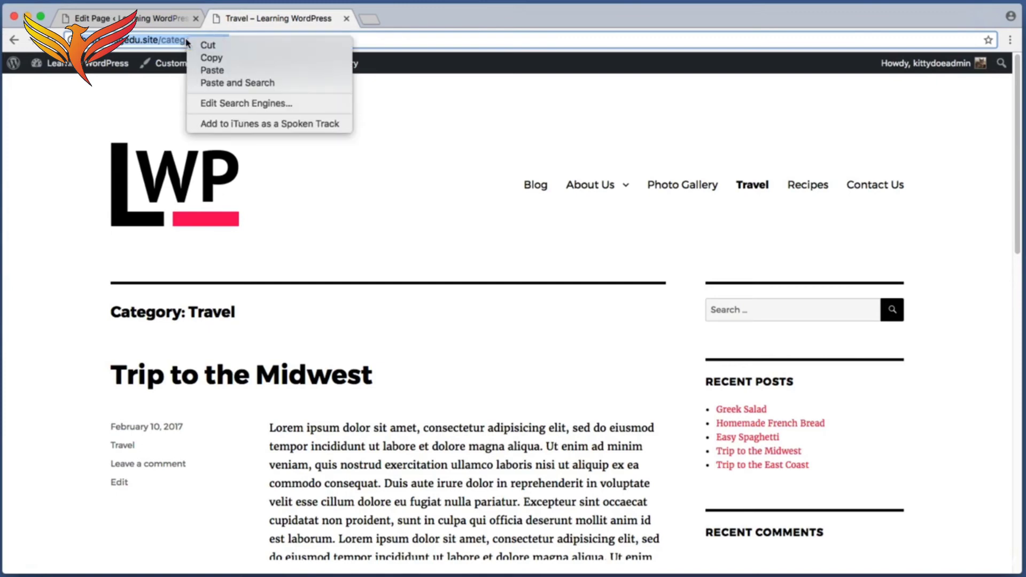
{"action": "left_click", "coordinate": [209, 58]}
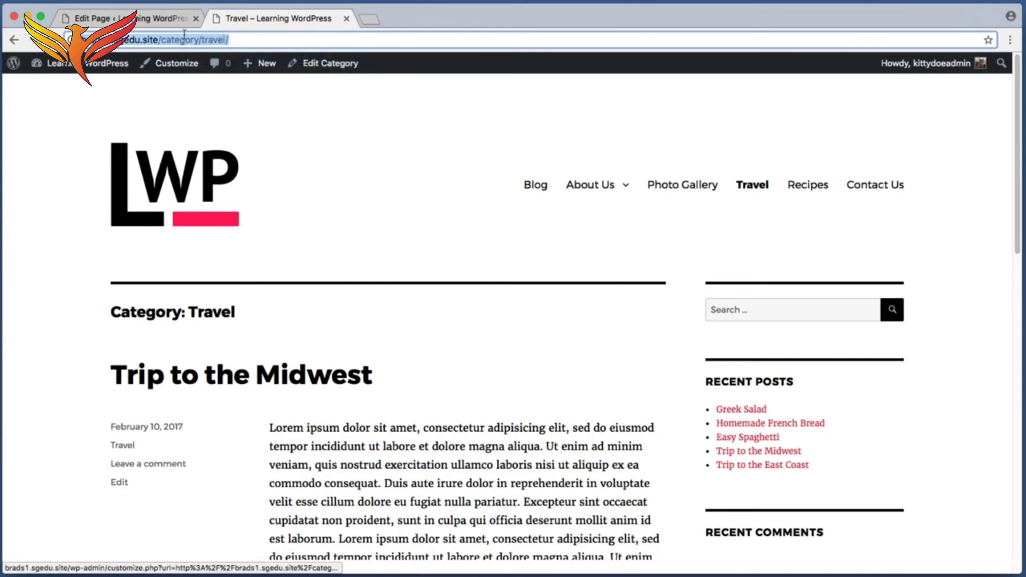
Step: Return to the page editor, replace the "travel" search text with the copied category address and apply the link to "places I visit"
{"action": "left_click", "coordinate": [147, 18]}
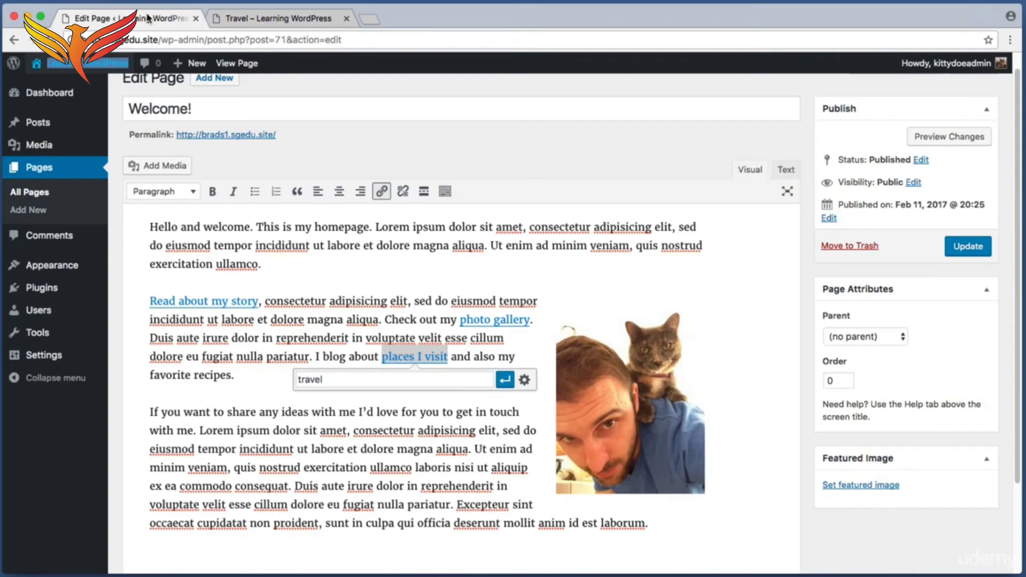
{"action": "double_click", "coordinate": [363, 385]}
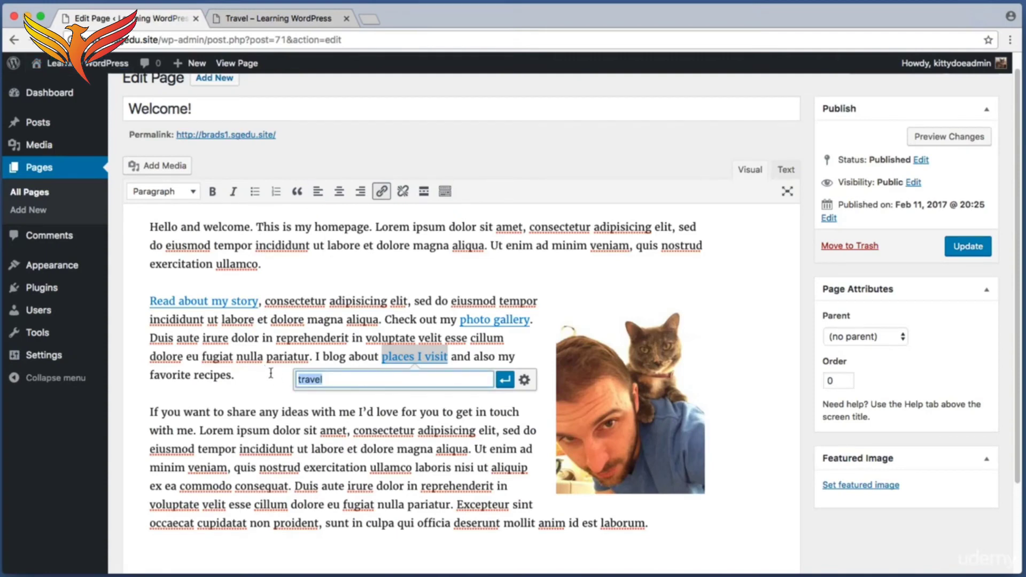
{"action": "key", "text": "BackSpace"}
{"action": "right_click", "coordinate": [332, 380]}
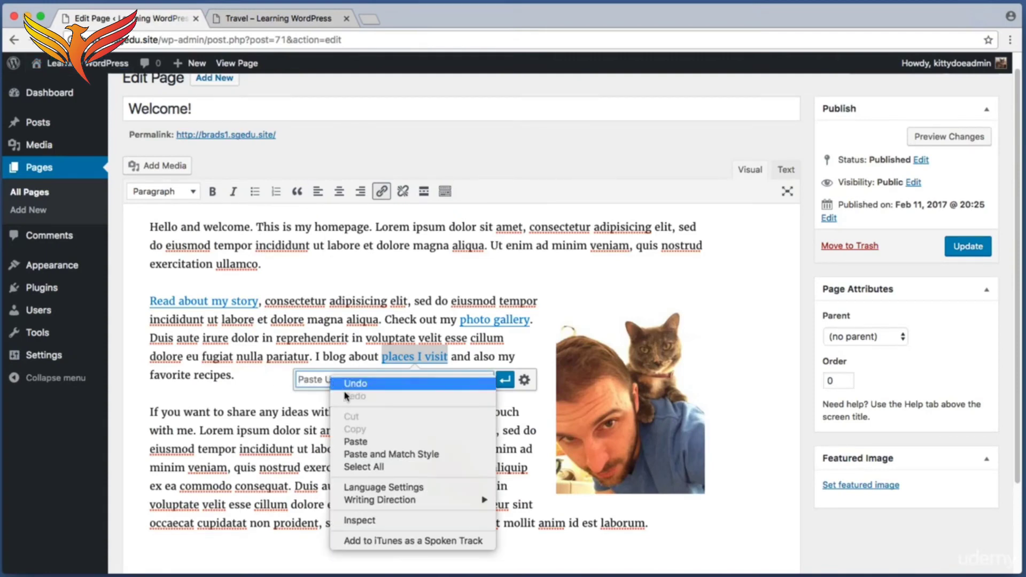
{"action": "left_click", "coordinate": [389, 442]}
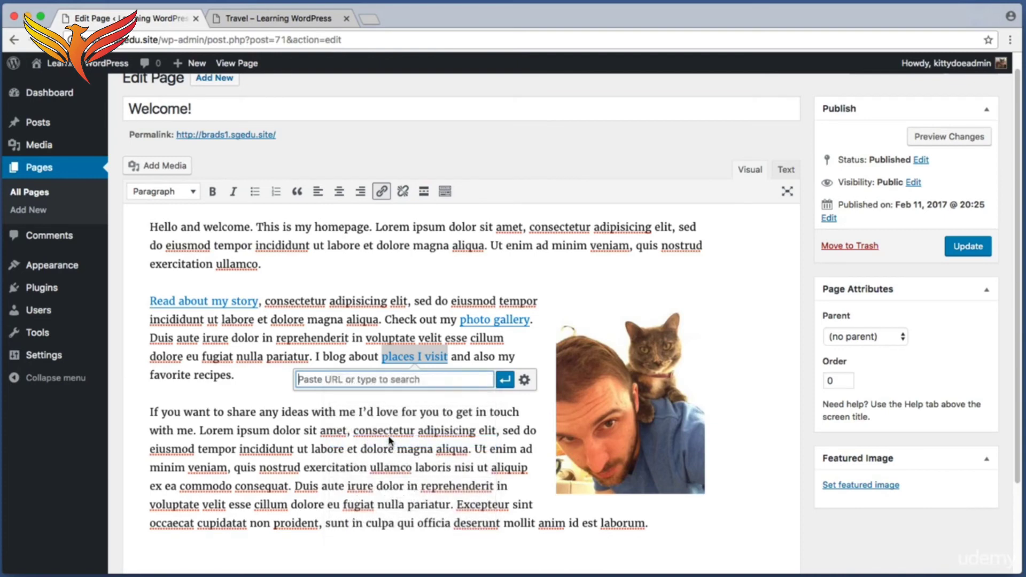
{"action": "left_click", "coordinate": [506, 382]}
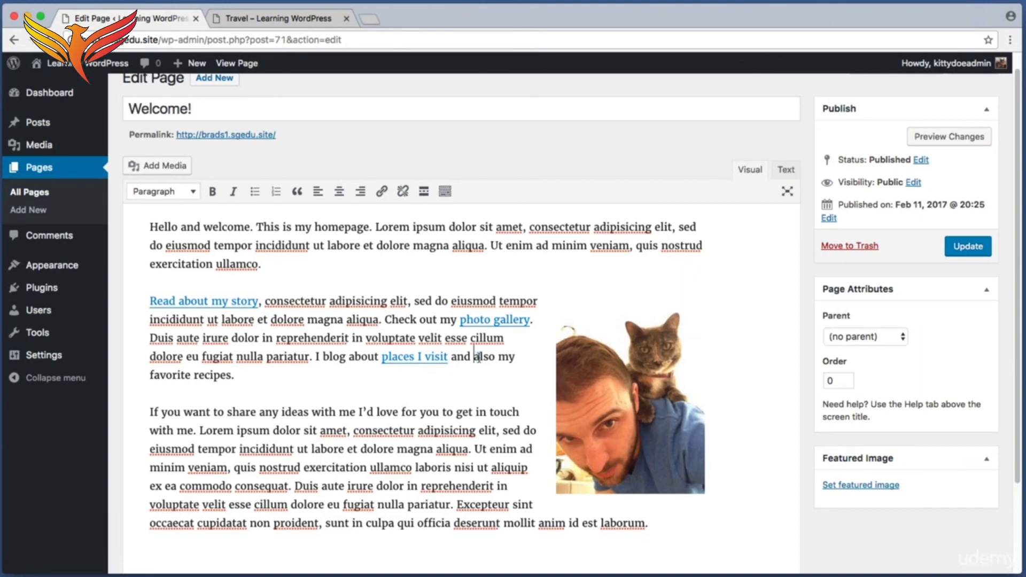
Step: Start a link on "favorite recipes" at the end of the second paragraph
{"action": "left_click_drag", "start_coordinate": [473, 355], "coordinate": [509, 357]}
{"action": "left_click", "coordinate": [224, 373]}
{"action": "left_click_drag", "start_coordinate": [232, 375], "coordinate": [150, 374]}
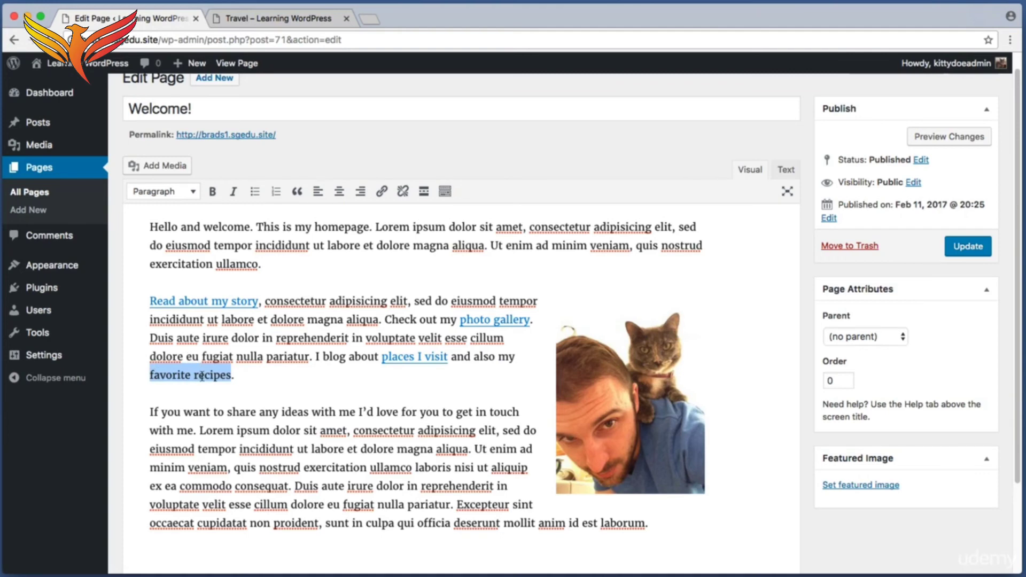
{"action": "left_click", "coordinate": [382, 191]}
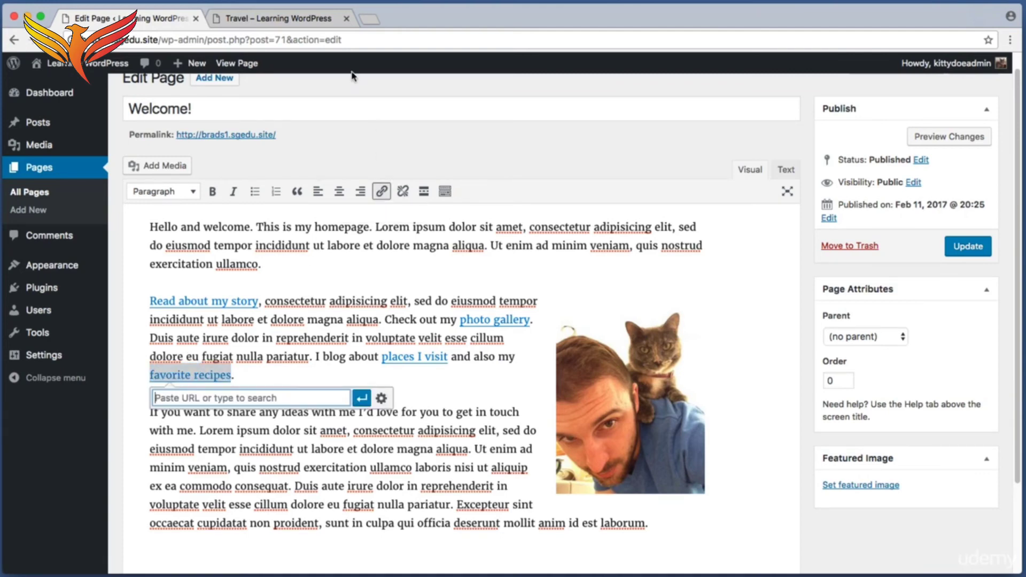
Step: Switch to the live site's browser tab, go to its Recipes category page and copy the full web address
{"action": "left_click", "coordinate": [304, 19]}
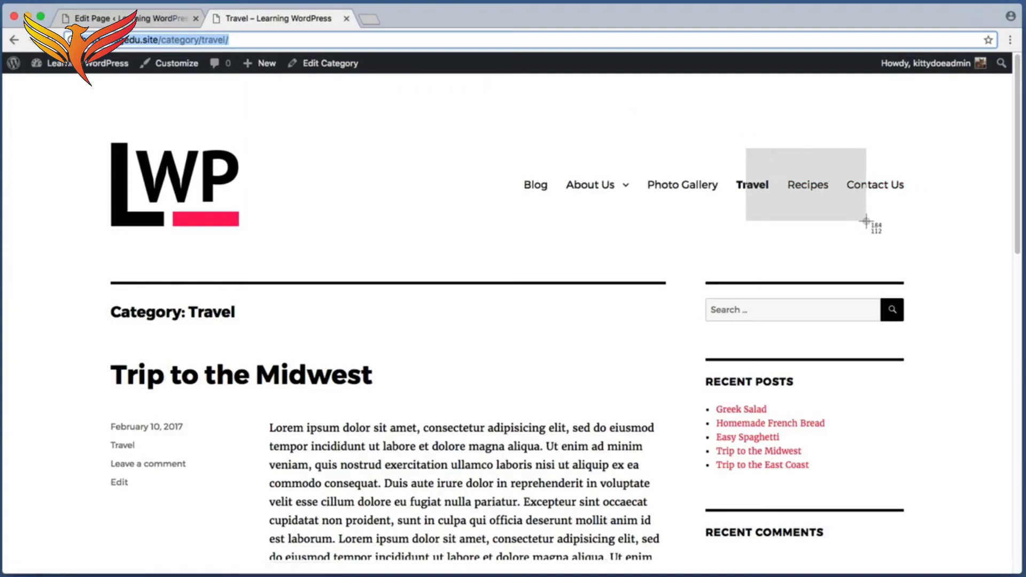
{"action": "left_click", "coordinate": [812, 186]}
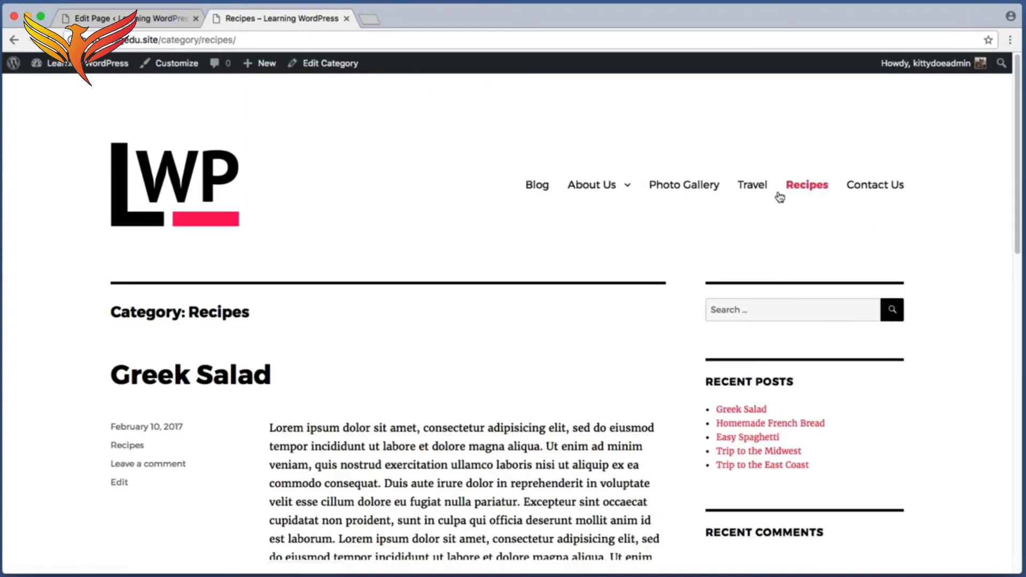
{"action": "left_click", "coordinate": [355, 41]}
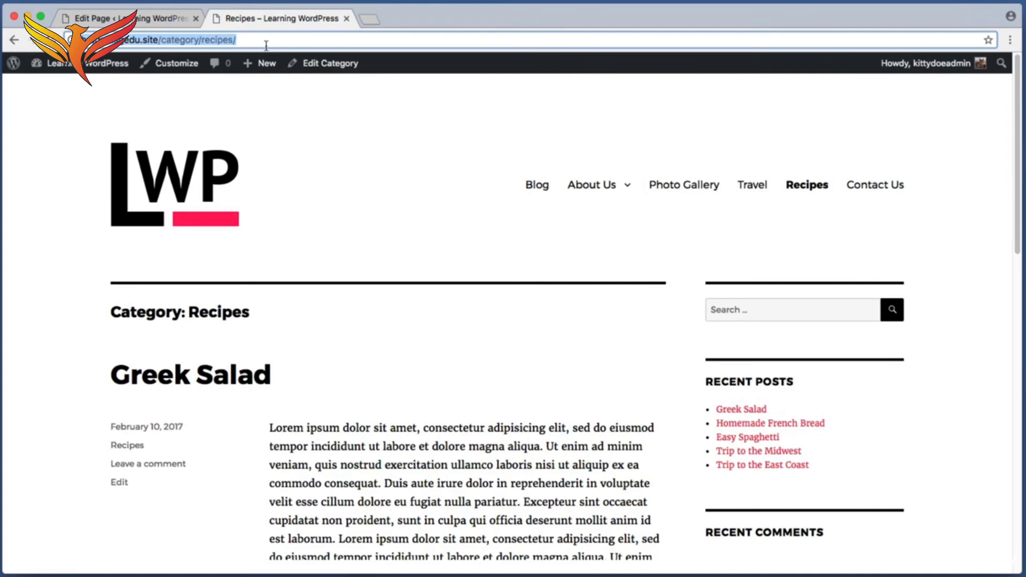
{"action": "left_click", "coordinate": [288, 37]}
{"action": "key", "text": "super+a"}
{"action": "right_click", "coordinate": [177, 39]}
{"action": "left_click", "coordinate": [198, 57]}
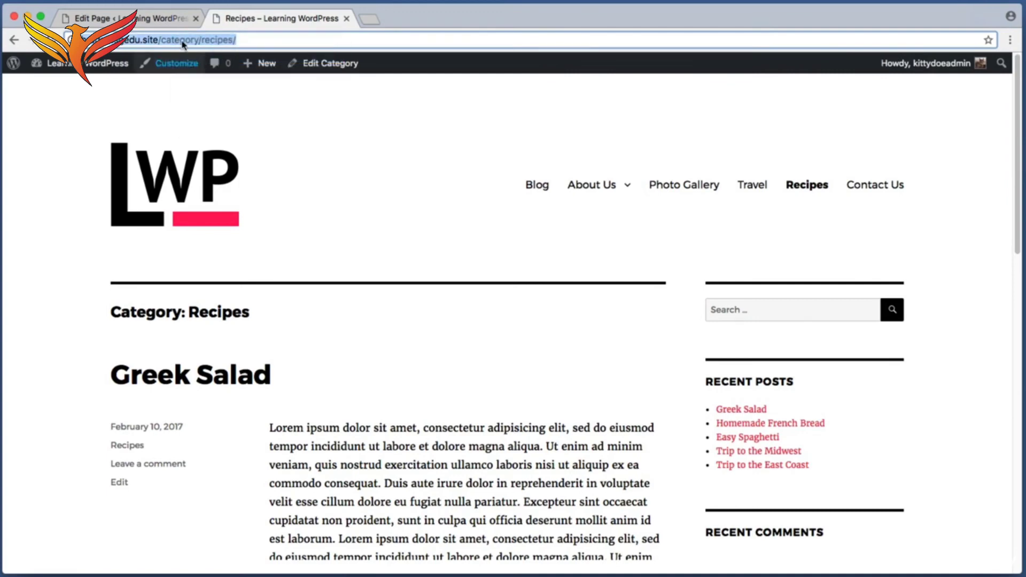
Step: Return to the page editor, paste the copied Recipes category address and apply the link to "favorite recipes"
{"action": "left_click", "coordinate": [163, 22]}
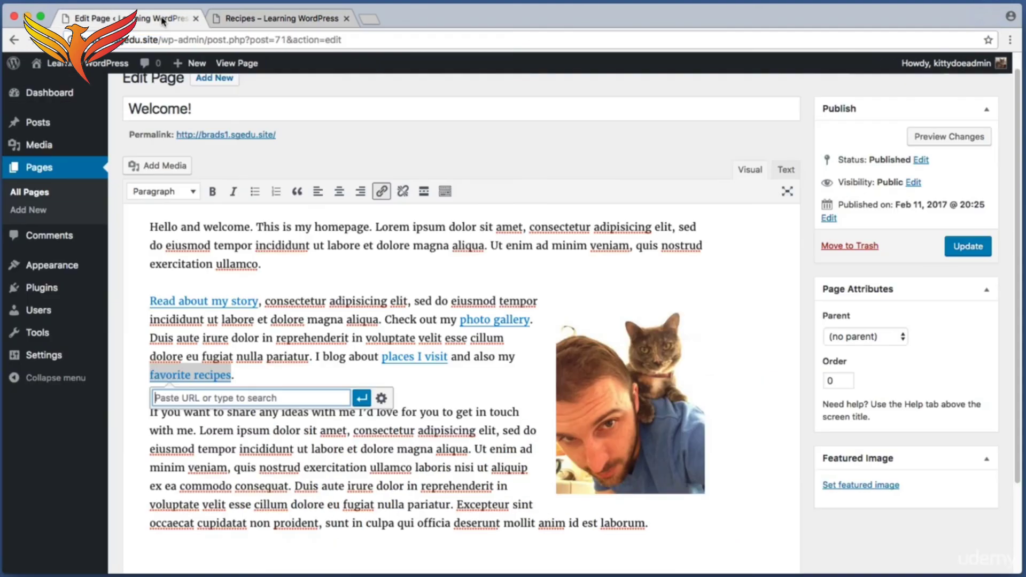
{"action": "right_click", "coordinate": [250, 401]}
{"action": "left_click", "coordinate": [290, 465]}
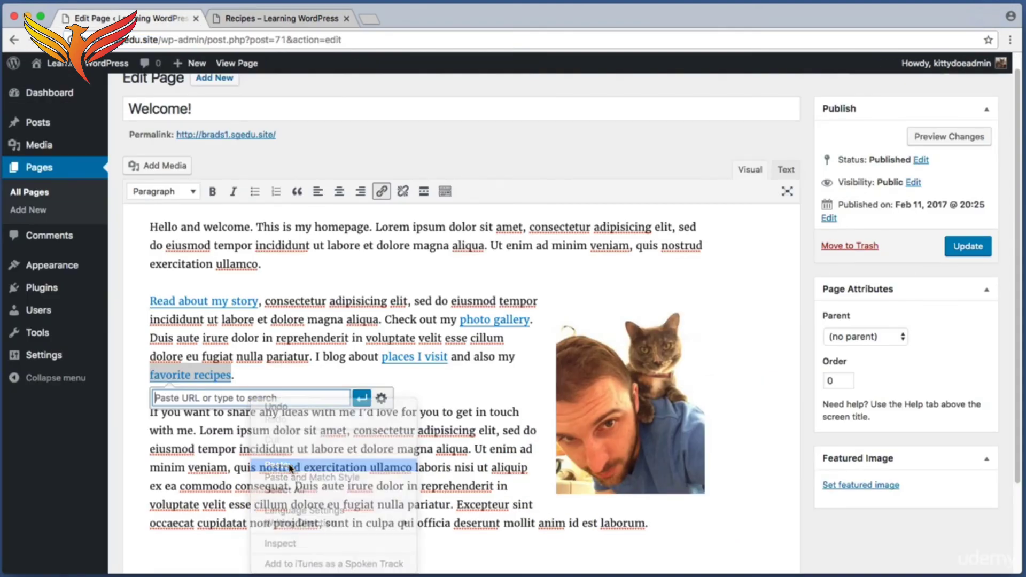
{"action": "left_click", "coordinate": [361, 398]}
{"action": "left_click", "coordinate": [383, 386]}
Step: Link "get in touch with me" in the third paragraph to the Contact Us page, found by searching for "contact"
{"action": "left_click_drag", "start_coordinate": [150, 412], "coordinate": [277, 431]}
{"action": "left_click", "coordinate": [277, 431]}
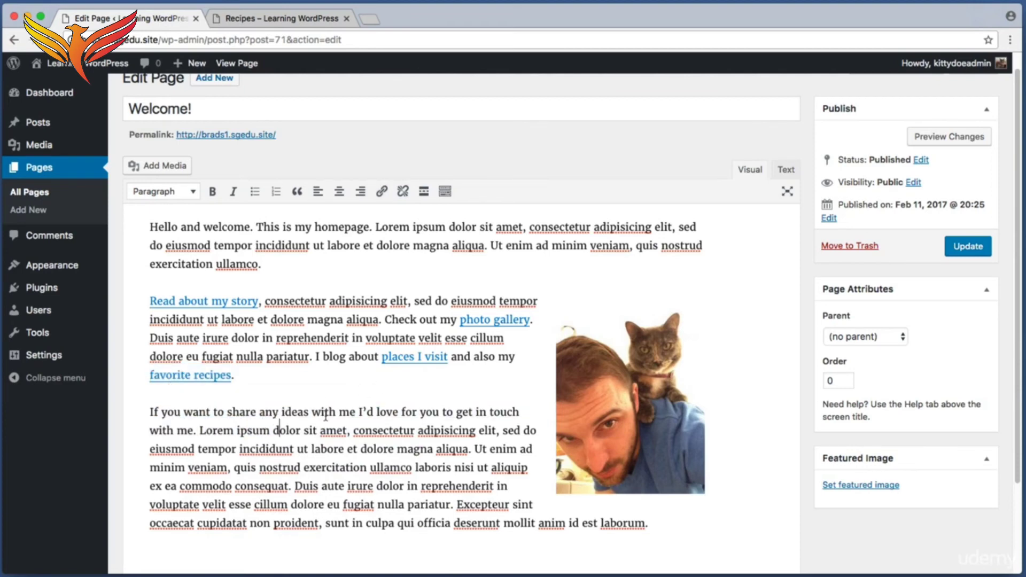
{"action": "left_click_drag", "start_coordinate": [348, 413], "coordinate": [206, 431]}
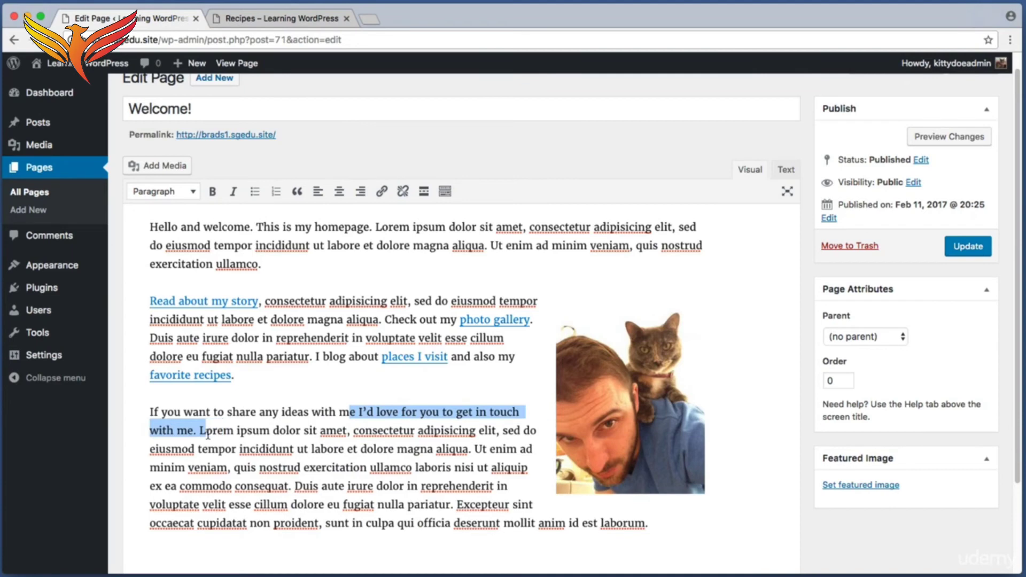
{"action": "left_click", "coordinate": [205, 430]}
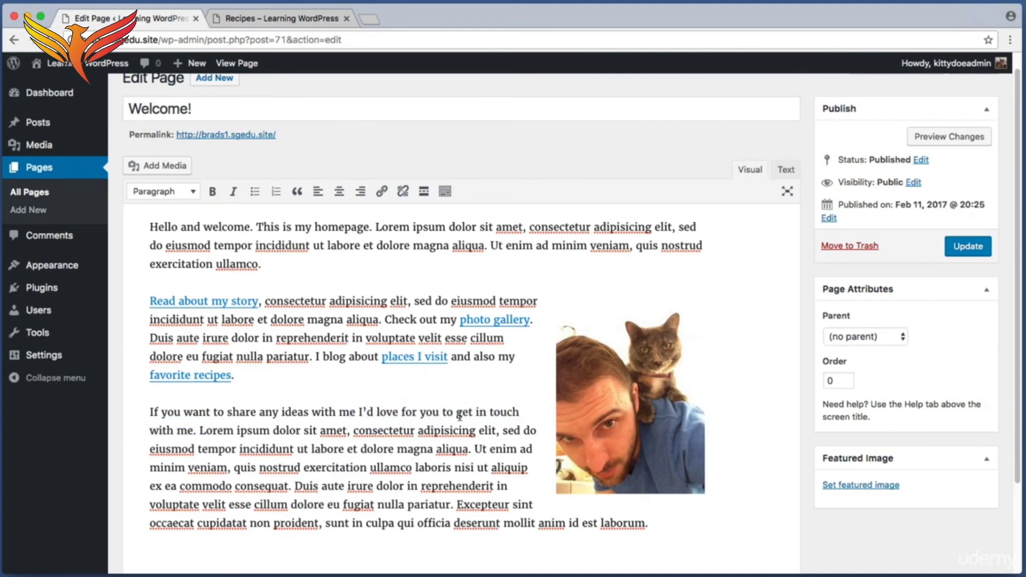
{"action": "left_click_drag", "start_coordinate": [455, 413], "coordinate": [190, 434]}
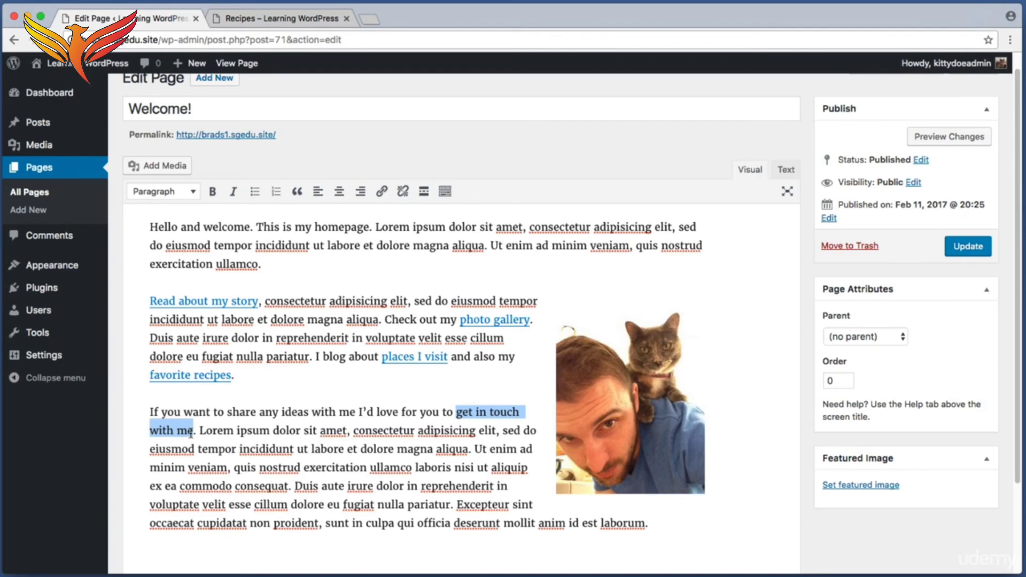
{"action": "left_click", "coordinate": [381, 193]}
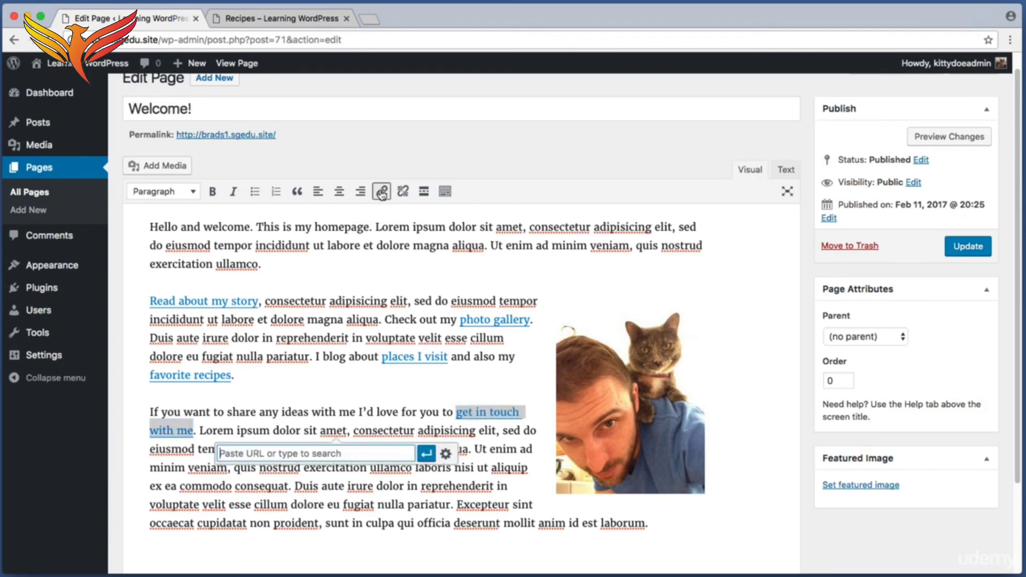
{"action": "type", "text": "contact"}
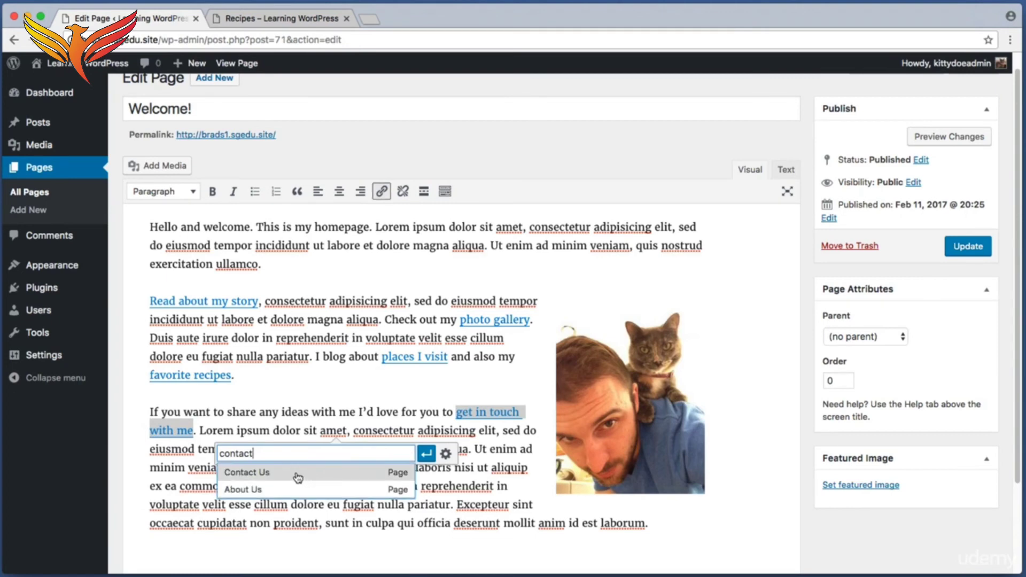
{"action": "left_click", "coordinate": [297, 477]}
{"action": "left_click", "coordinate": [426, 455]}
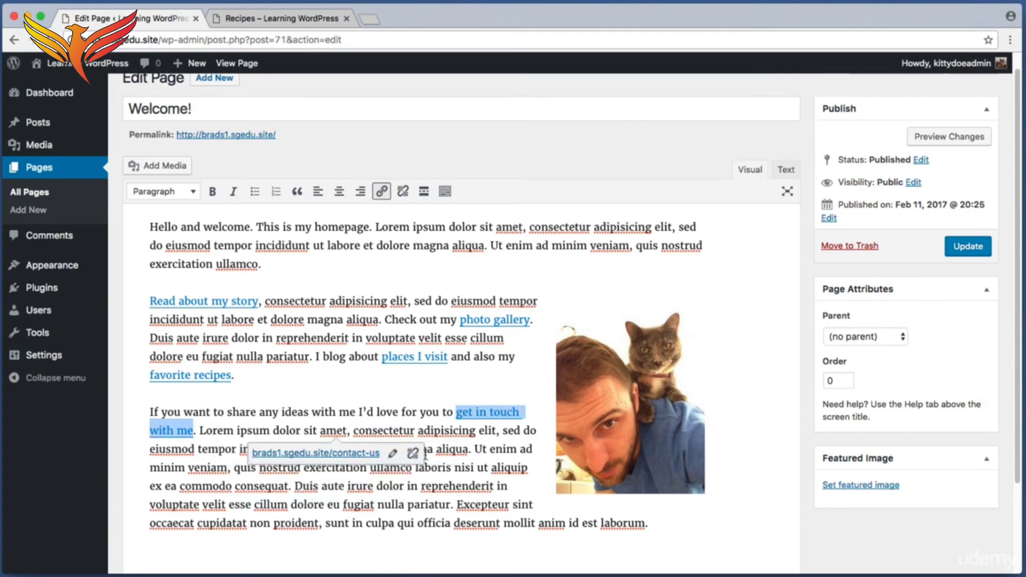
{"action": "left_click", "coordinate": [474, 458]}
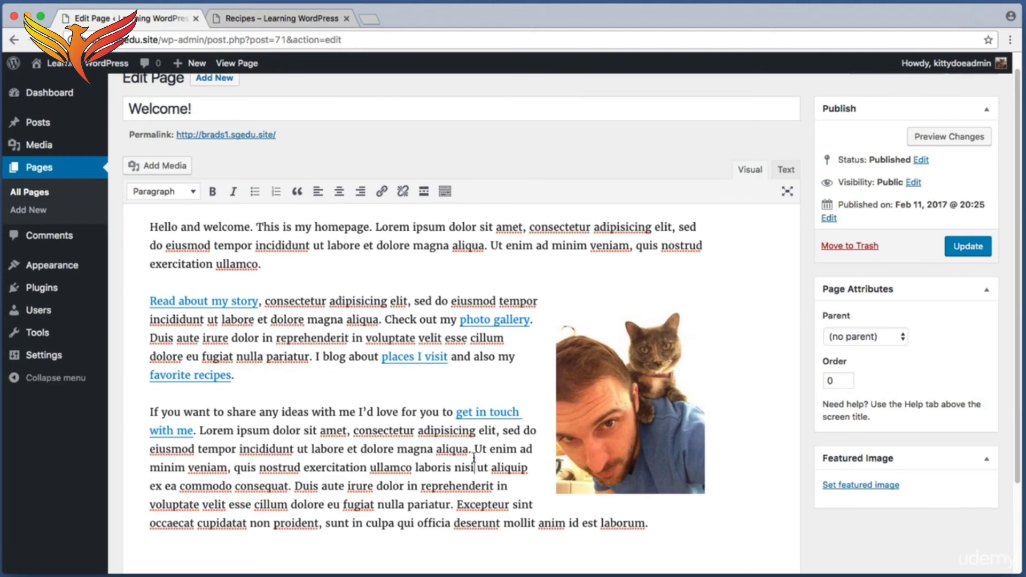
Step: Update the published Welcome! page with the new links
{"action": "key", "text": "super+shift+4"}
{"action": "left_click_drag", "start_coordinate": [928, 233], "coordinate": [1004, 272]}
{"action": "left_click", "coordinate": [987, 253]}
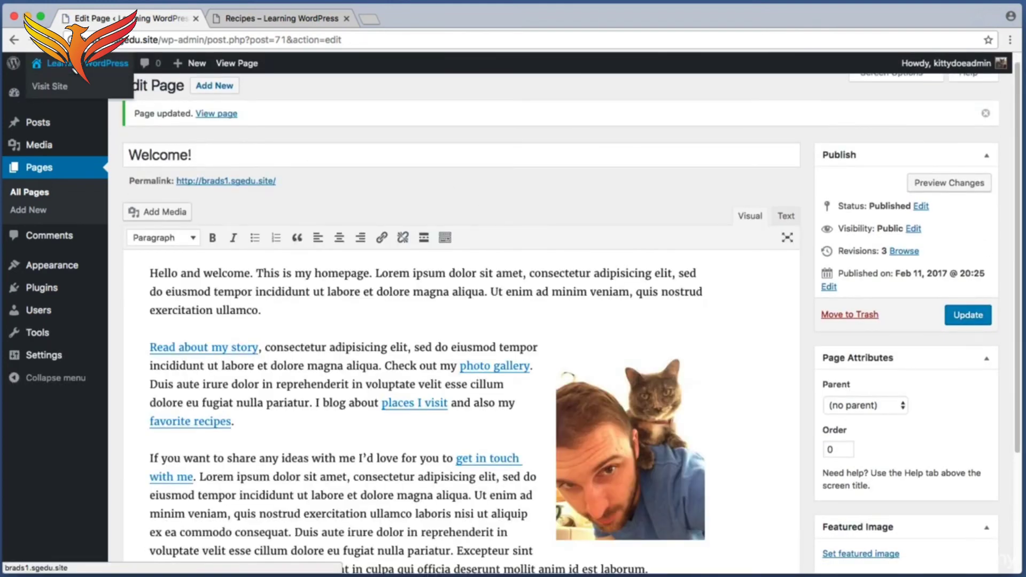
Step: Visit the live site and check the homepage's text, links and image
{"action": "left_click", "coordinate": [59, 64]}
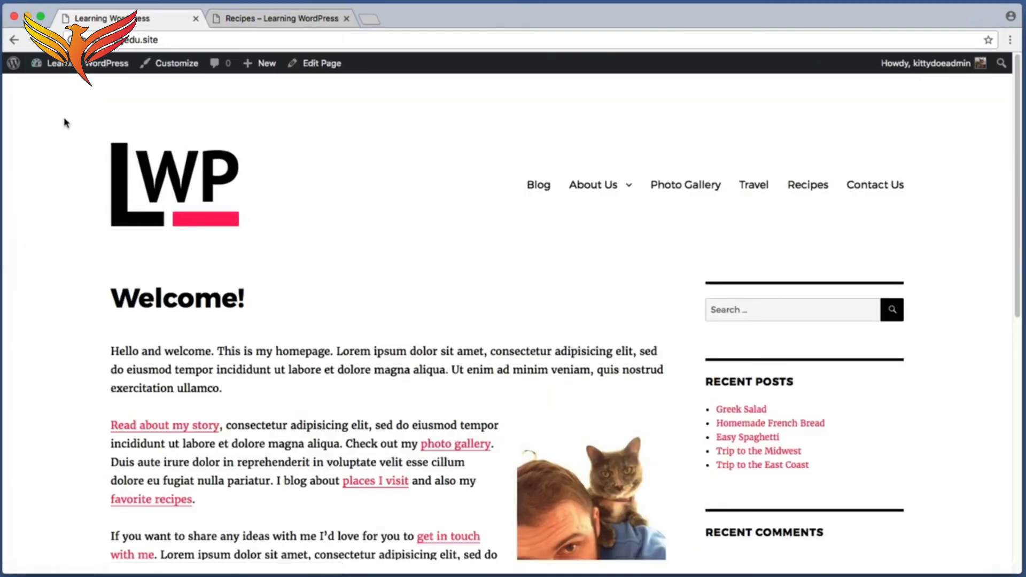
{"action": "scroll", "coordinate": [59, 158], "scroll_direction": "down", "scroll_amount": 5}
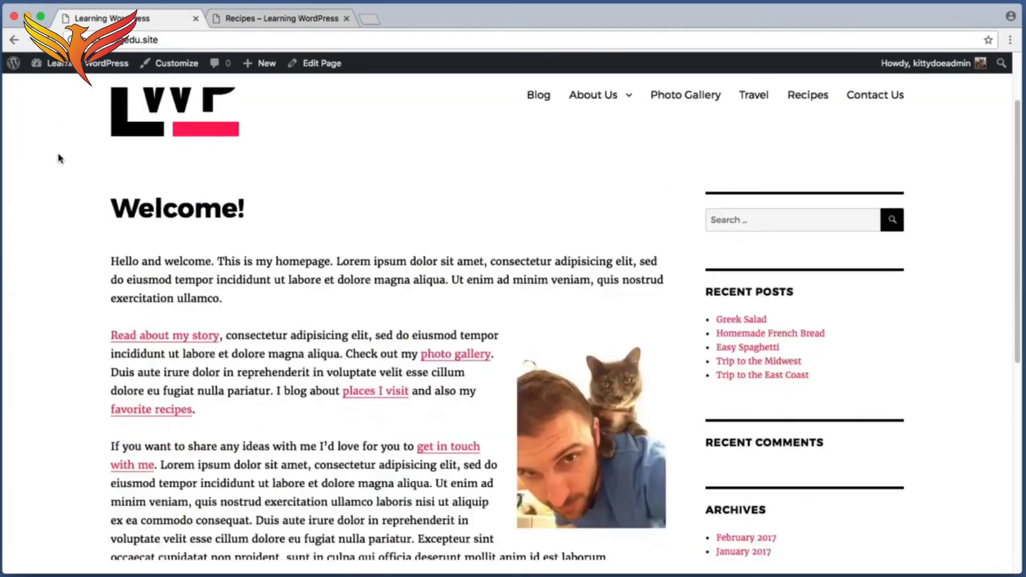
{"action": "key", "text": "super+shift+4"}
{"action": "left_click_drag", "start_coordinate": [516, 287], "coordinate": [666, 525]}
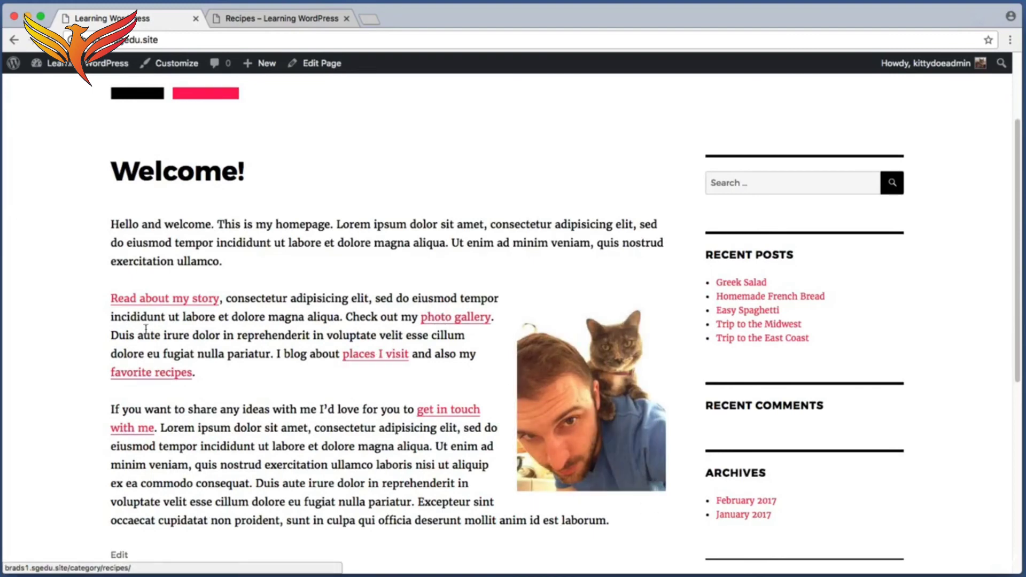
{"action": "scroll", "coordinate": [298, 349], "scroll_direction": "up", "scroll_amount": 1}
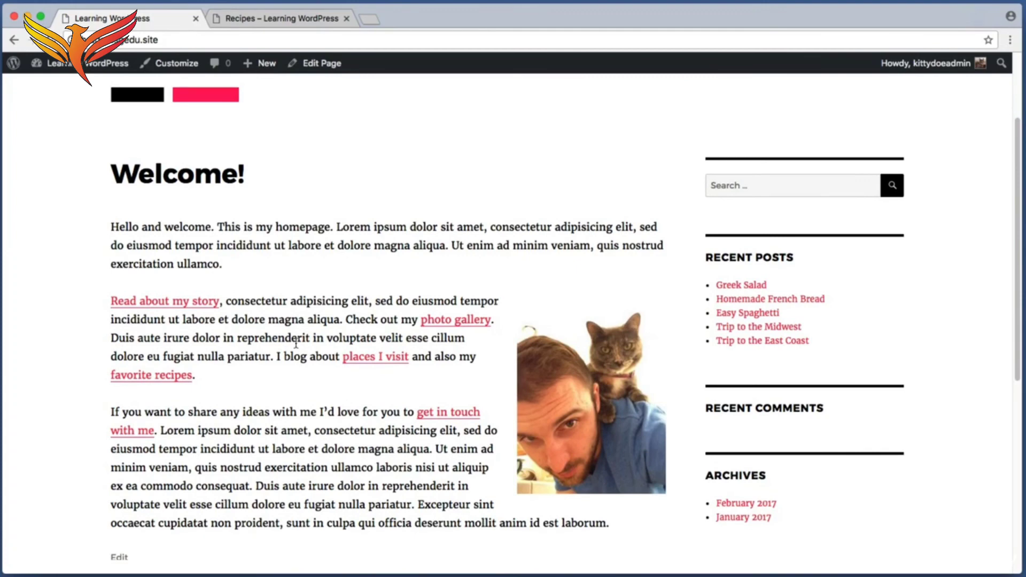
{"action": "key", "text": "super+shift+4"}
{"action": "left_click_drag", "start_coordinate": [98, 197], "coordinate": [449, 551]}
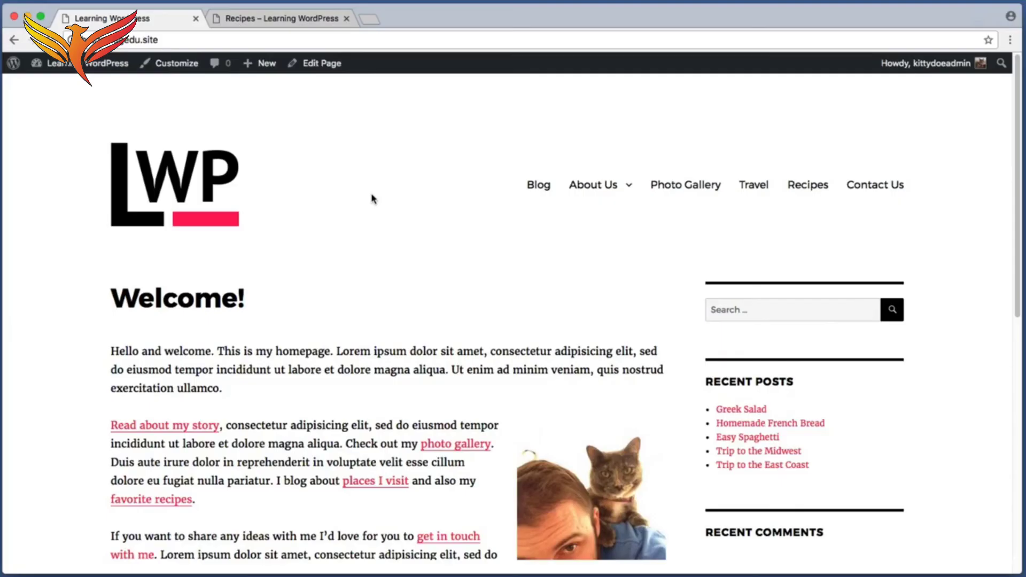
Step: Open the live site's Travel category page and look through its posts
{"action": "key", "text": "super+shift+4"}
{"action": "left_click_drag", "start_coordinate": [508, 144], "coordinate": [931, 234]}
{"action": "key", "text": "super+shift+4"}
{"action": "left_click_drag", "start_coordinate": [731, 165], "coordinate": [769, 206]}
{"action": "left_click", "coordinate": [762, 191]}
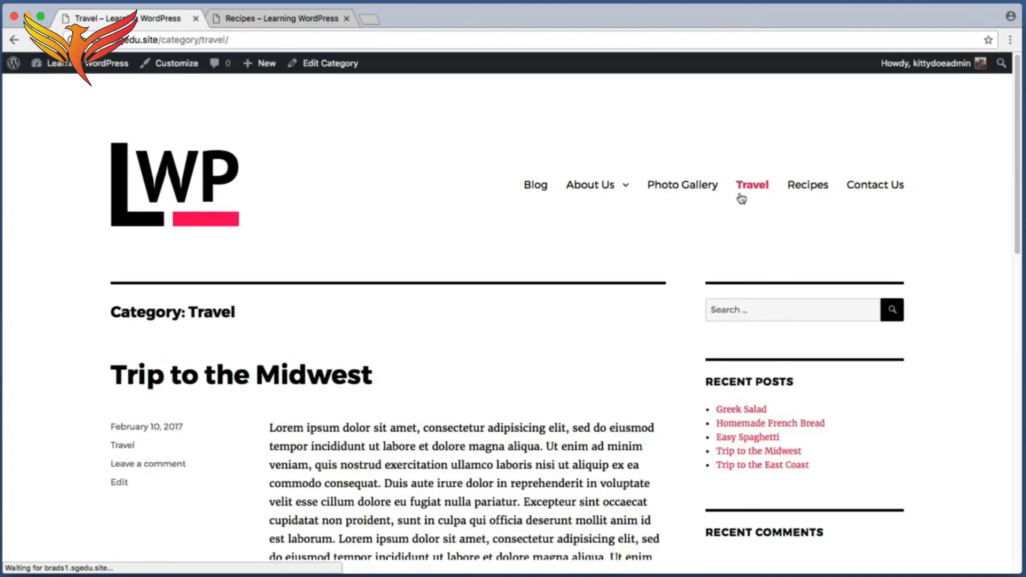
{"action": "scroll", "coordinate": [47, 281], "scroll_direction": "down", "scroll_amount": 3}
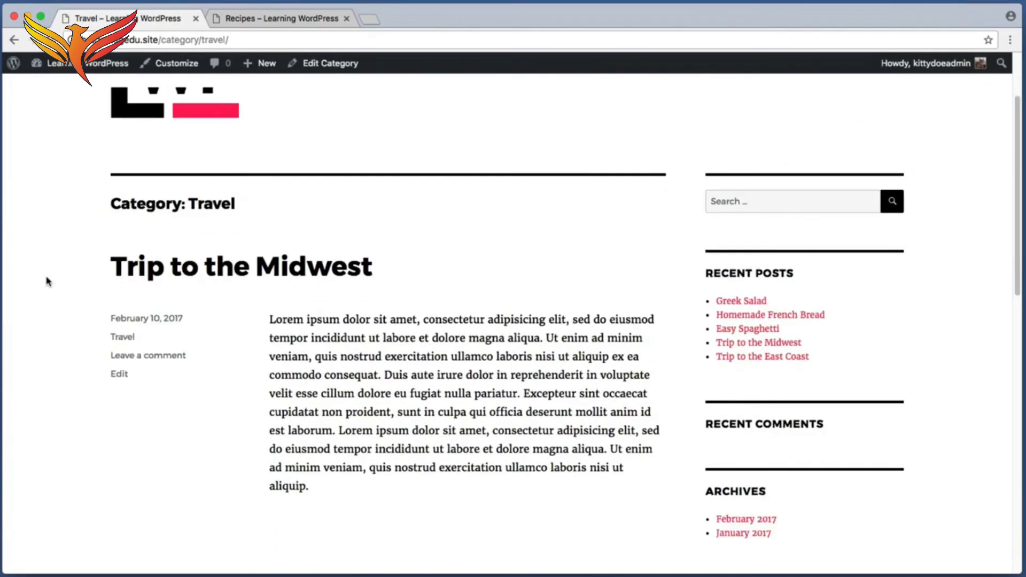
{"action": "scroll", "coordinate": [47, 282], "scroll_direction": "down", "scroll_amount": 4}
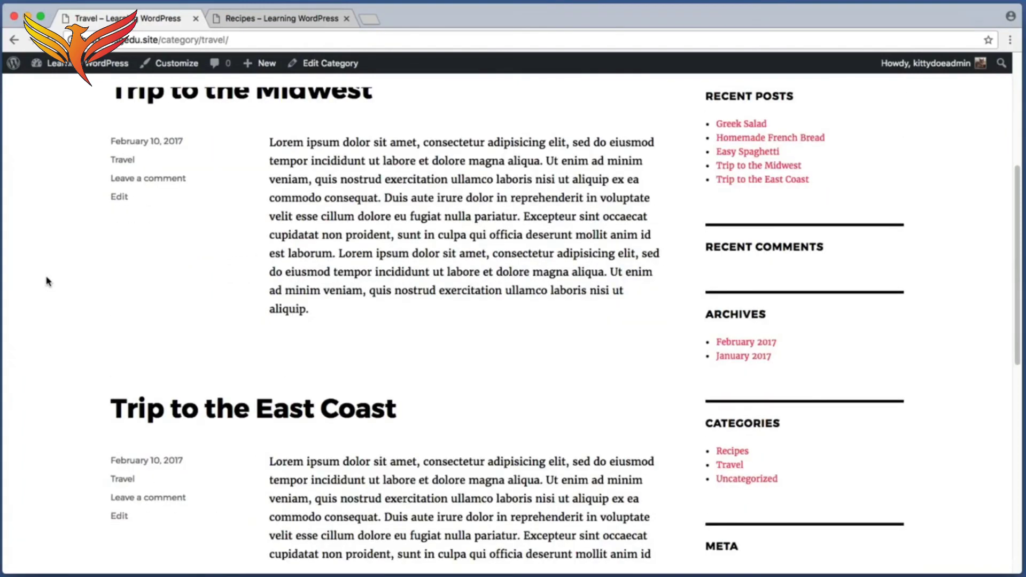
Step: Examine how the body text of the Trip to the Midwest post is displayed in the Travel category listing
{"action": "key", "text": "super+shift+4"}
{"action": "left_click_drag", "start_coordinate": [258, 131], "coordinate": [664, 339]}
{"action": "scroll", "coordinate": [621, 337], "scroll_direction": "up", "scroll_amount": 2}
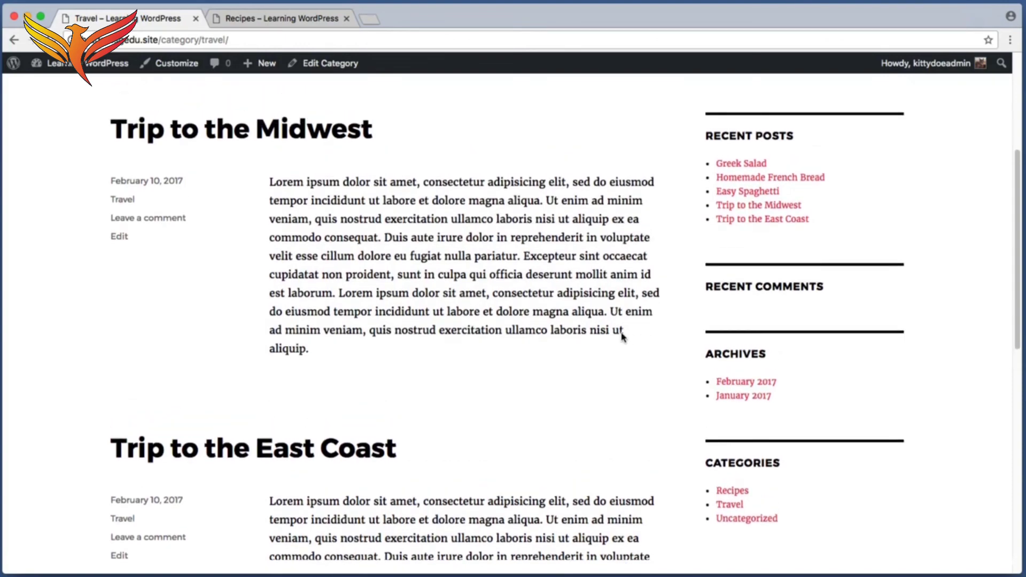
{"action": "key", "text": "super+shift+4"}
{"action": "left_click_drag", "start_coordinate": [258, 173], "coordinate": [648, 234]}
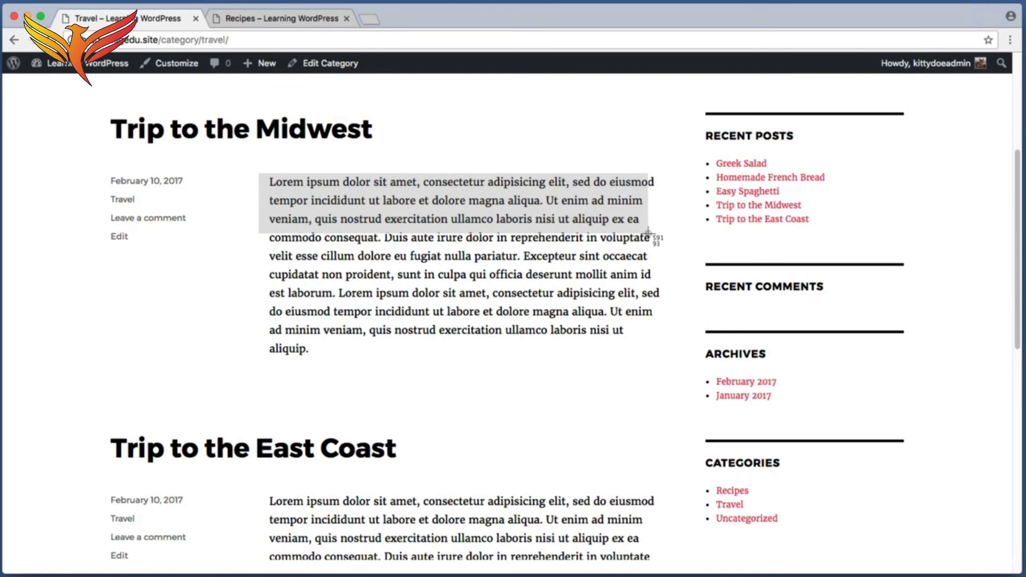
{"action": "left_click_drag", "start_coordinate": [648, 233], "coordinate": [648, 233]}
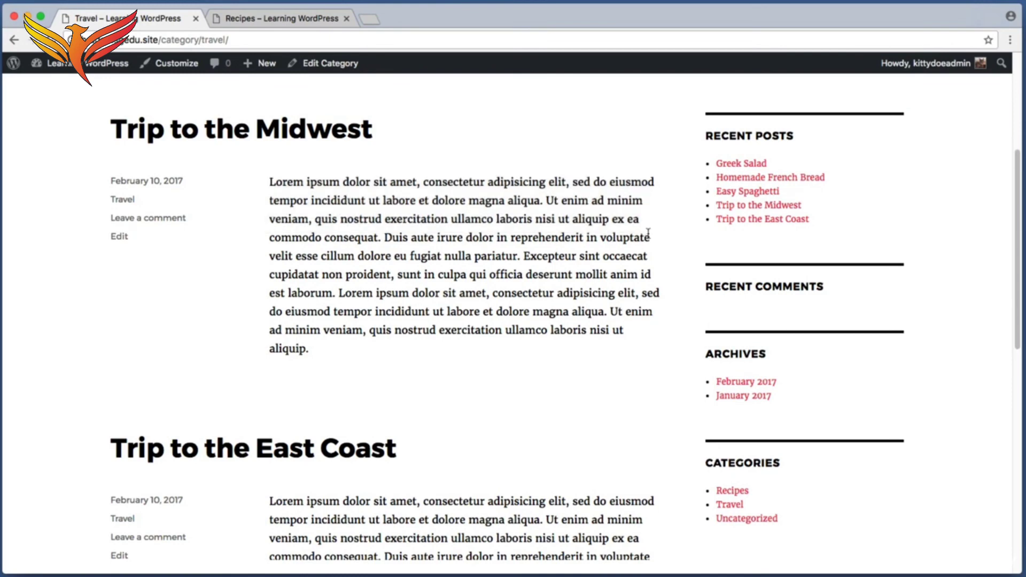
{"action": "key", "text": "super+shift+4"}
{"action": "left_click_drag", "start_coordinate": [106, 144], "coordinate": [328, 229]}
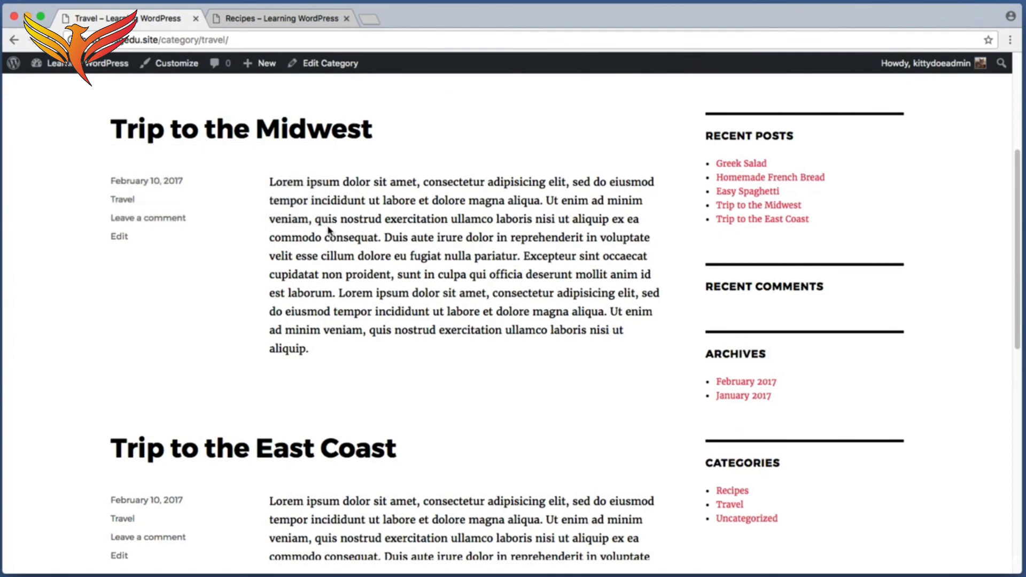